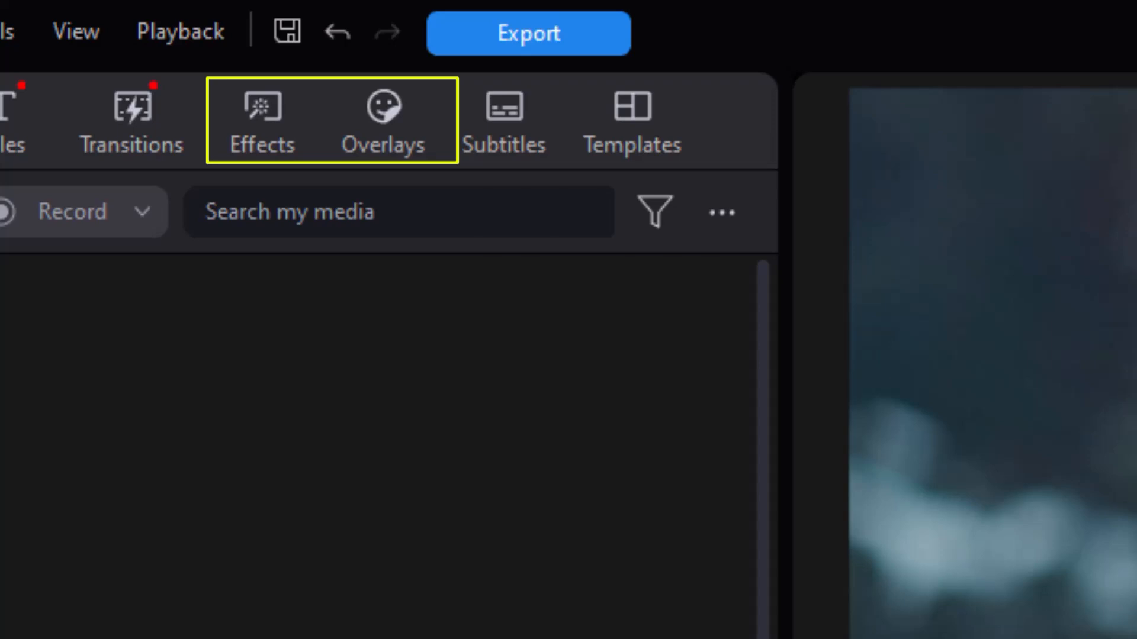
Remove "snow" from the recent overlay searches and search the overlays for "snow"
{"action": "left_click", "coordinate": [379, 141]}
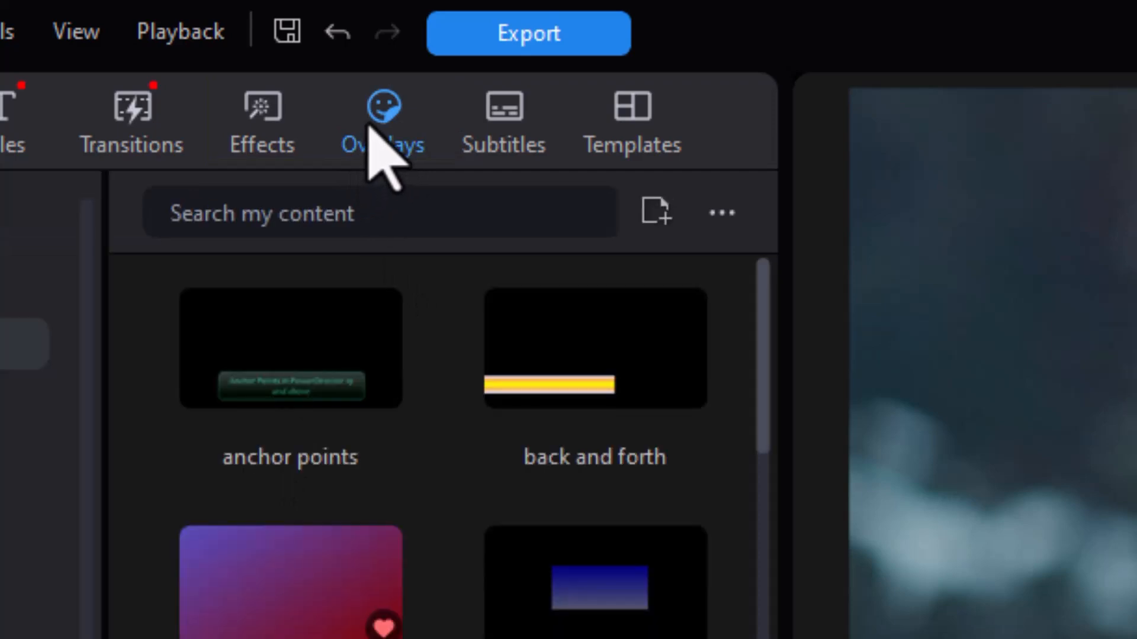
{"action": "left_click", "coordinate": [373, 217]}
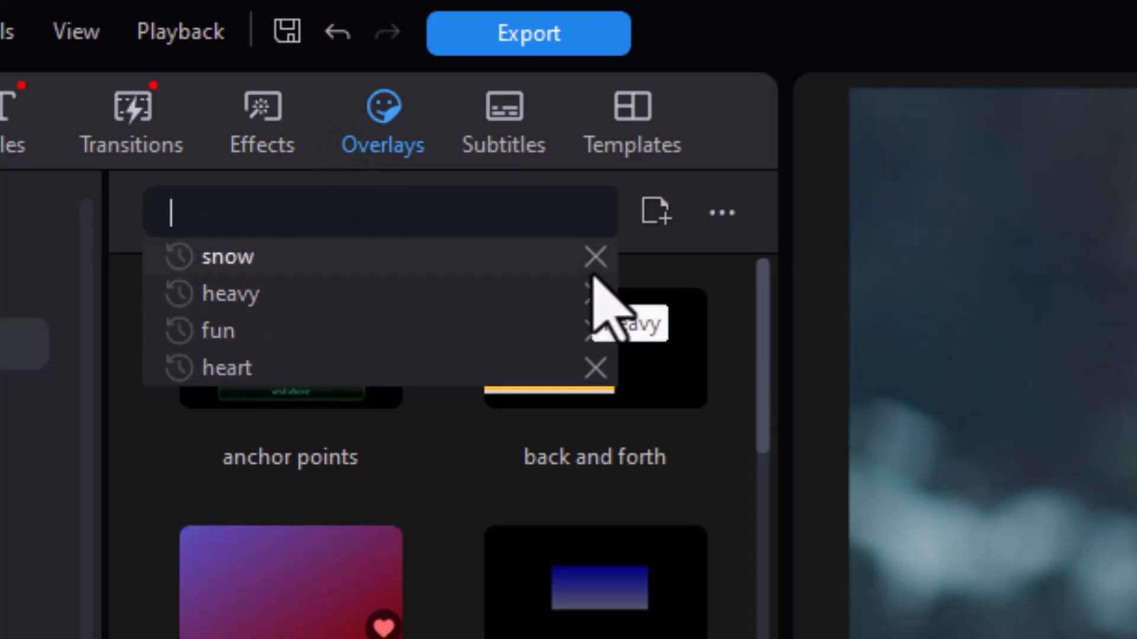
{"action": "left_click", "coordinate": [595, 256]}
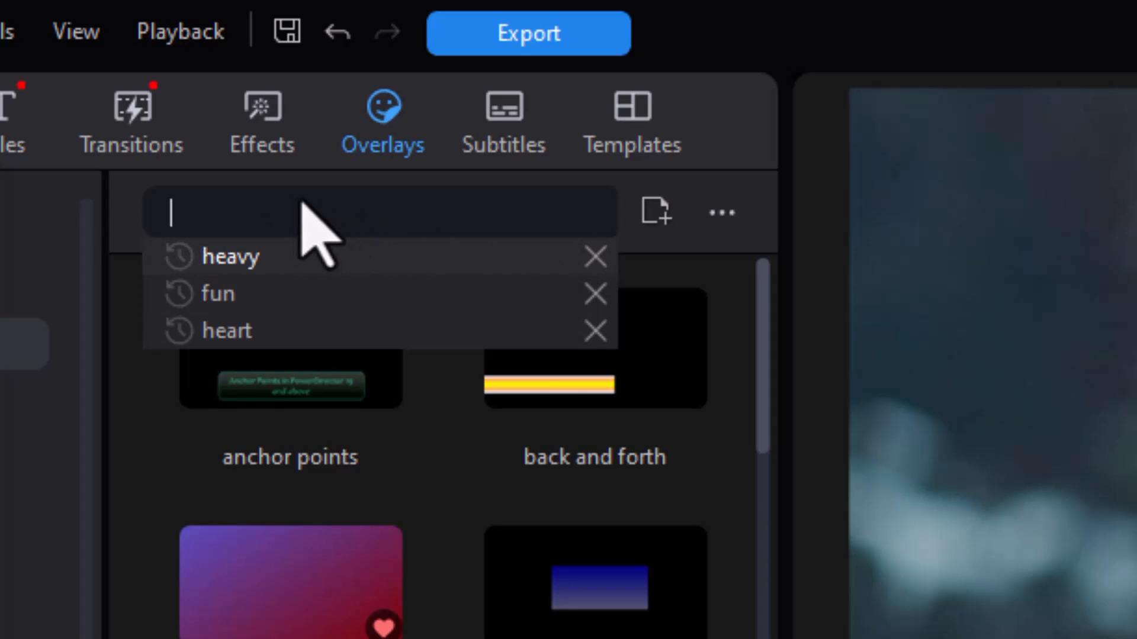
{"action": "type", "text": "snow"}
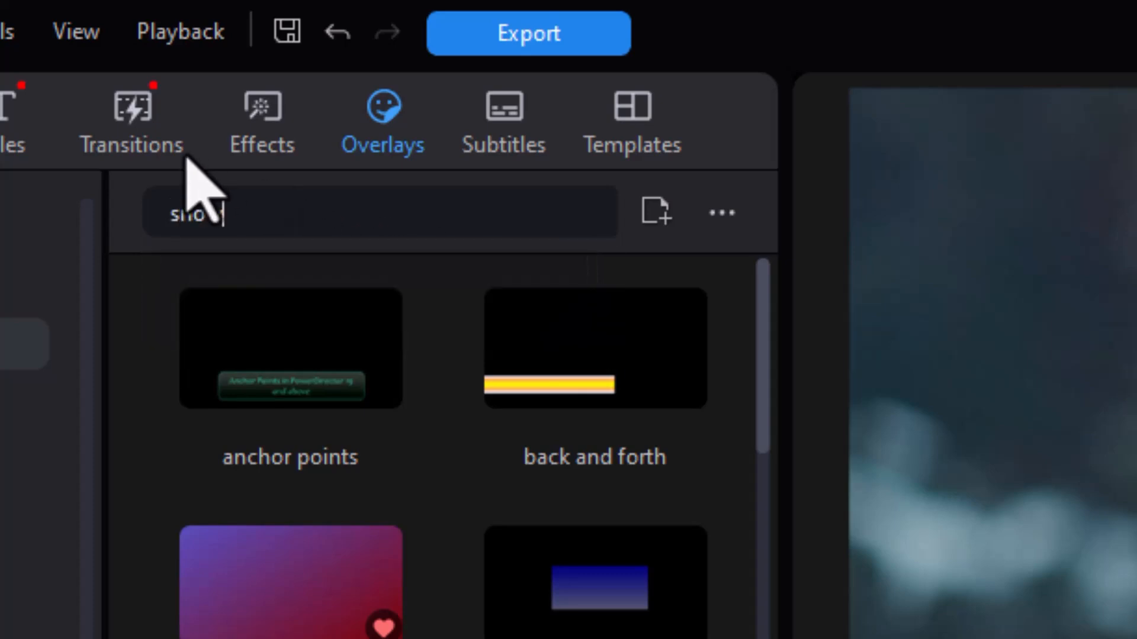
{"action": "key", "text": "Return"}
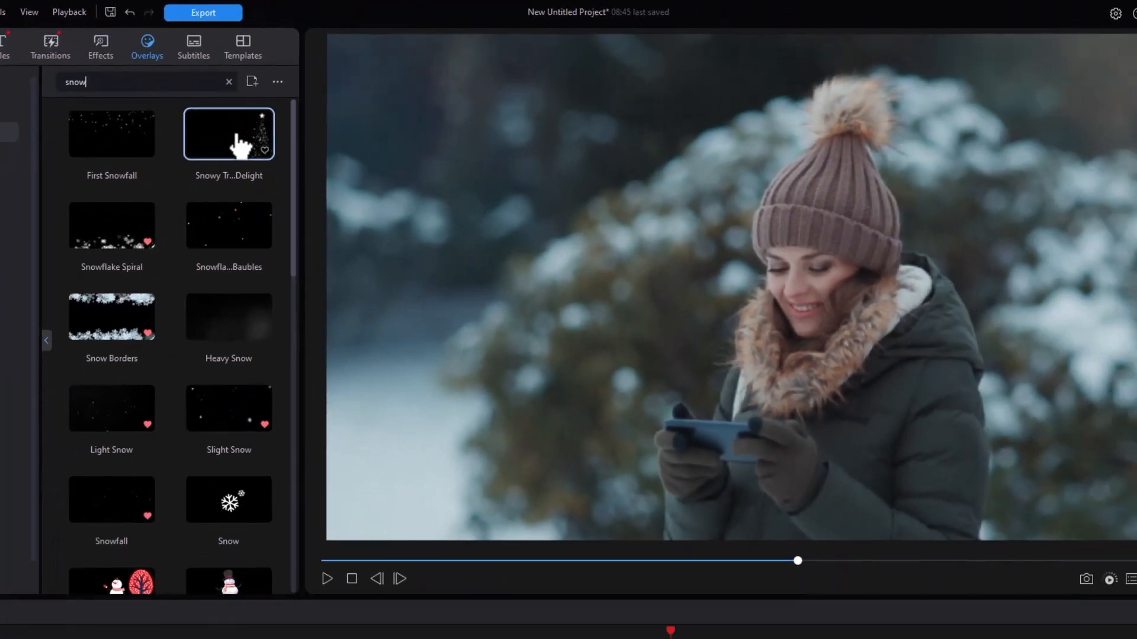
Preview the snowy tree, Snow Borders and Heavy Snow overlays from the search results
{"action": "left_click", "coordinate": [248, 135]}
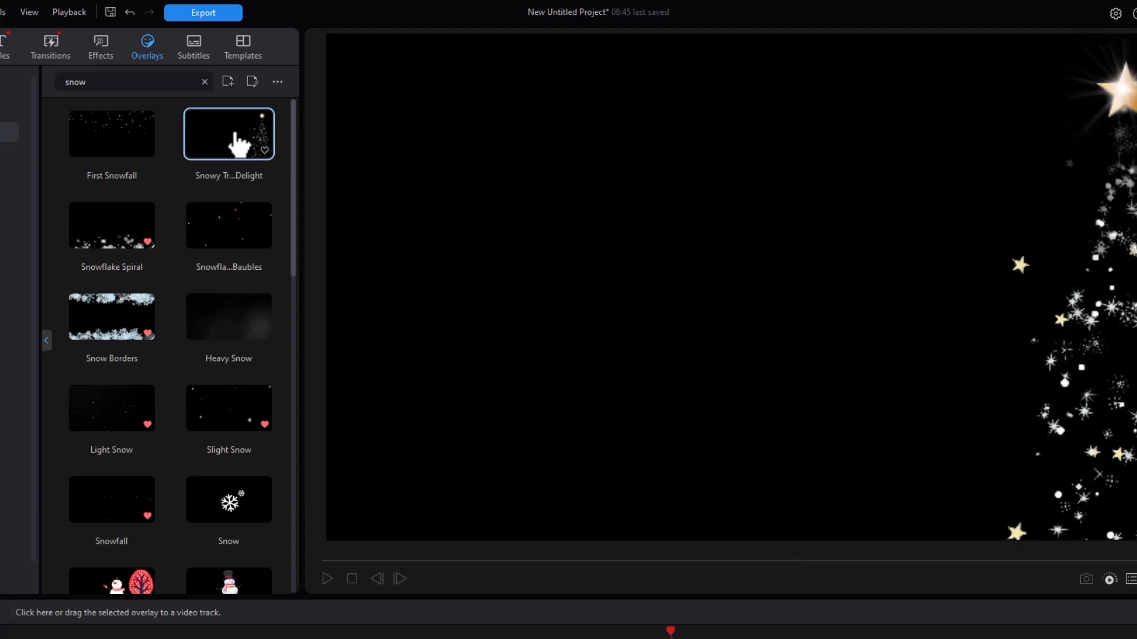
{"action": "left_click", "coordinate": [120, 315]}
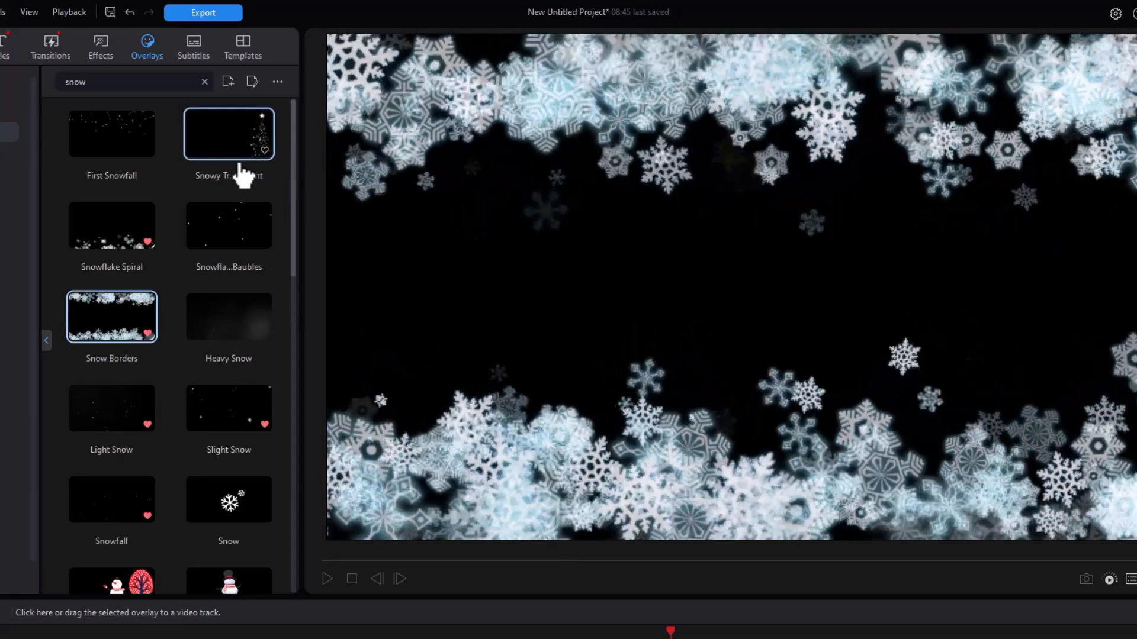
{"action": "left_click", "coordinate": [234, 323]}
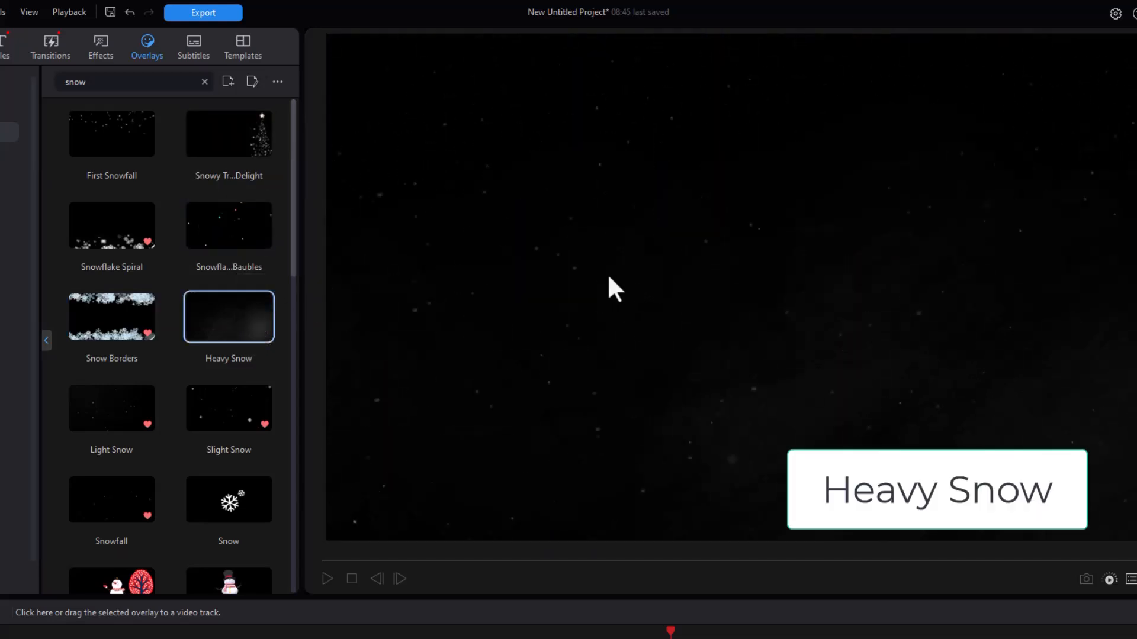
Add the Heavy Snow overlay at the start of track 2 and play it over the video
{"action": "left_click_drag", "start_coordinate": [231, 322], "coordinate": [8, 638]}
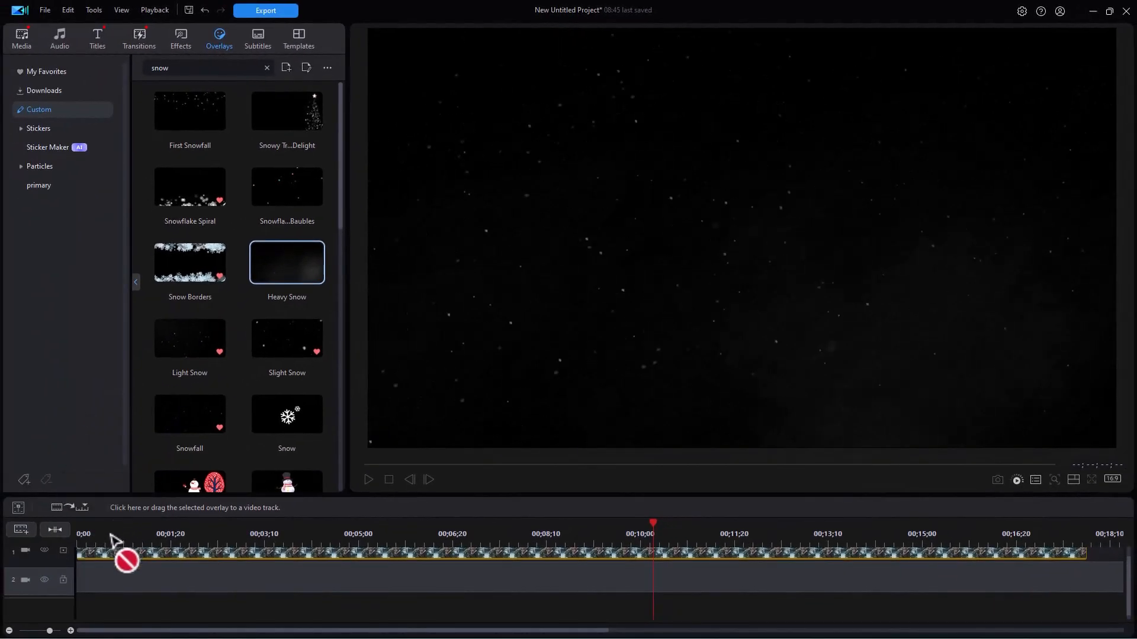
{"action": "left_click_drag", "start_coordinate": [84, 593], "coordinate": [77, 585]}
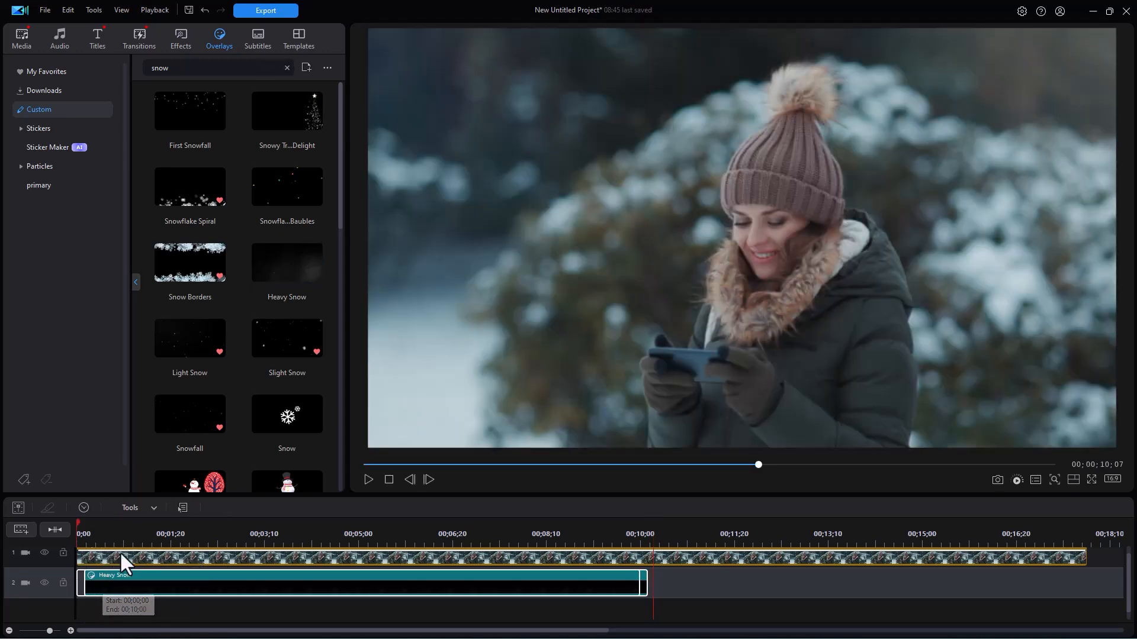
{"action": "left_click", "coordinate": [126, 533]}
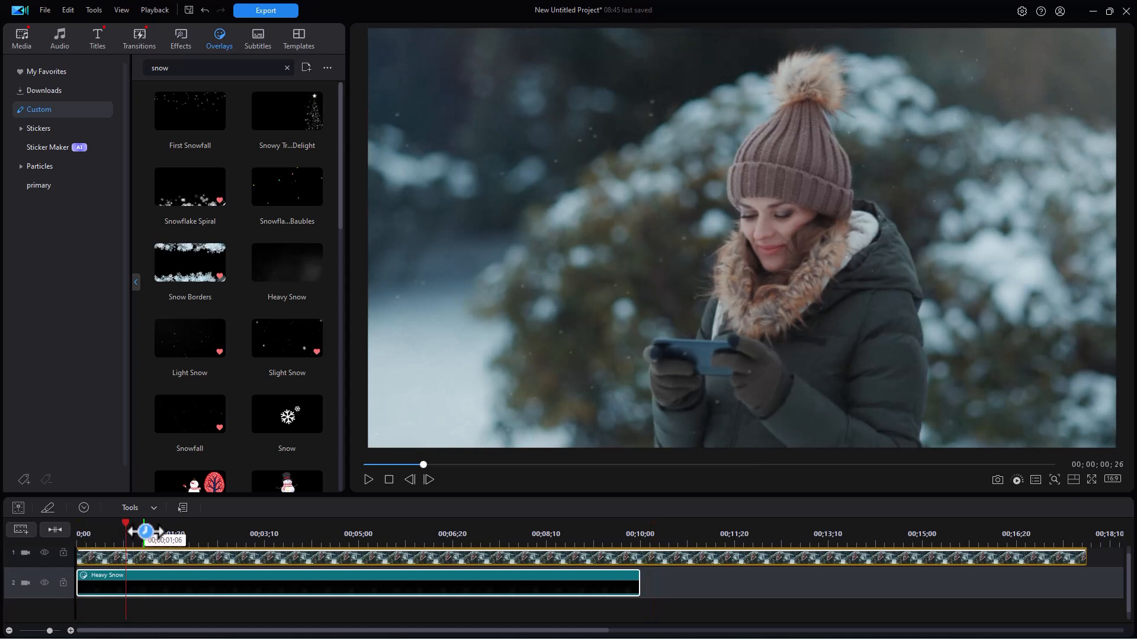
{"action": "left_click", "coordinate": [365, 481]}
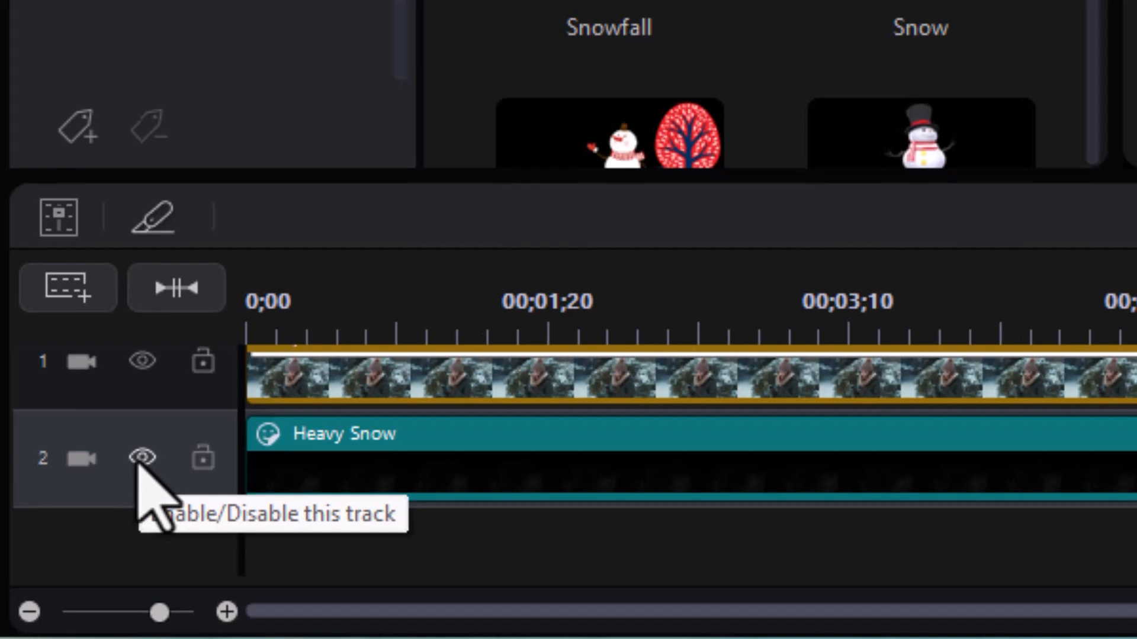
Disable track 2 with Heavy Snow and add the Light Snow overlay at the start of a new track 3
{"action": "left_click", "coordinate": [141, 461]}
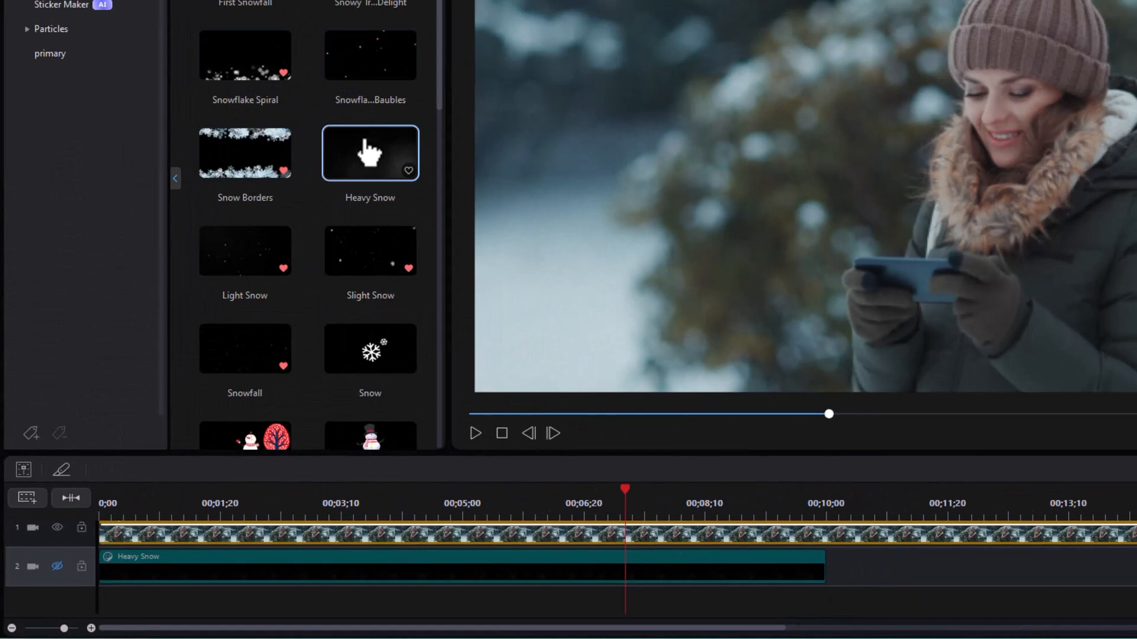
{"action": "left_click_drag", "start_coordinate": [249, 266], "coordinate": [98, 592]}
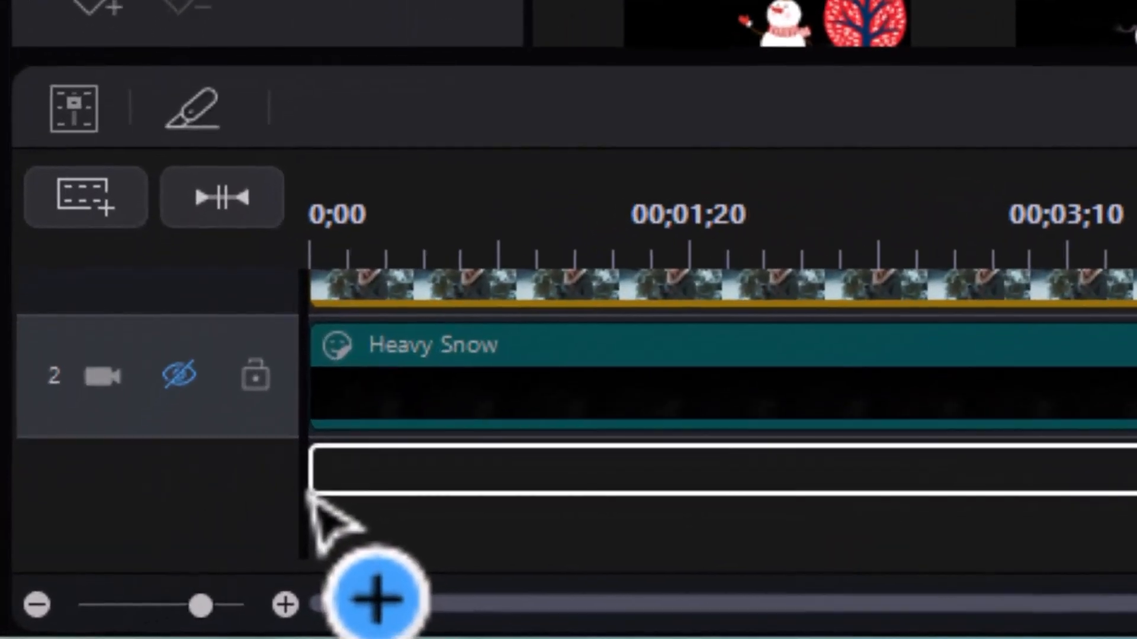
{"action": "left_click_drag", "start_coordinate": [309, 493], "coordinate": [274, 485]}
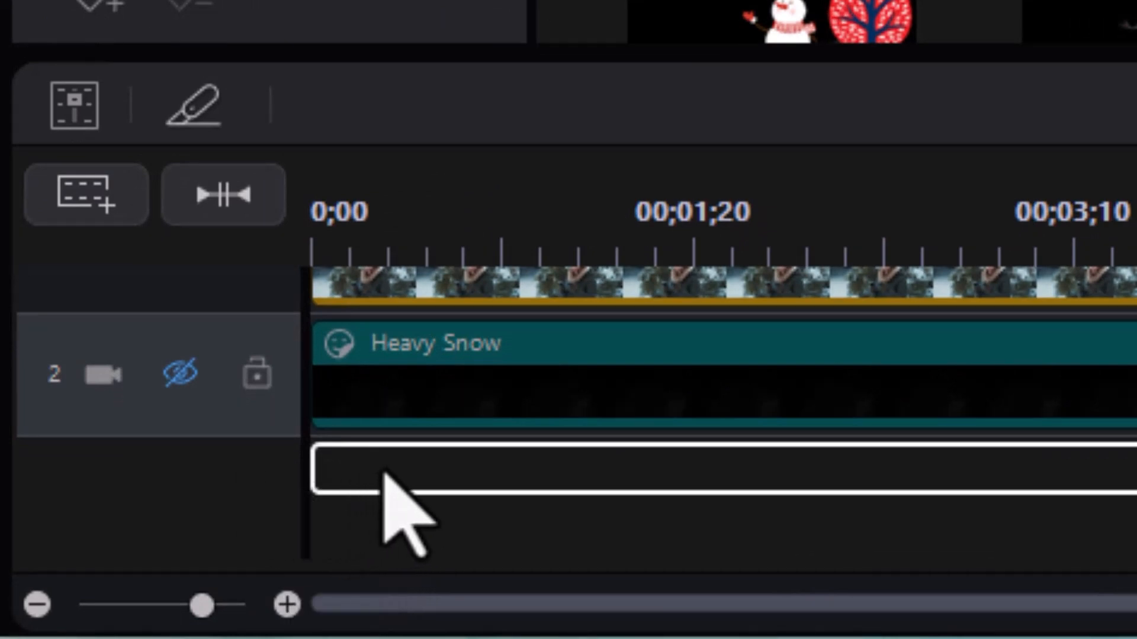
Play the video from near its start to examine the Light Snow overlay
{"action": "left_click_drag", "start_coordinate": [375, 185], "coordinate": [380, 203]}
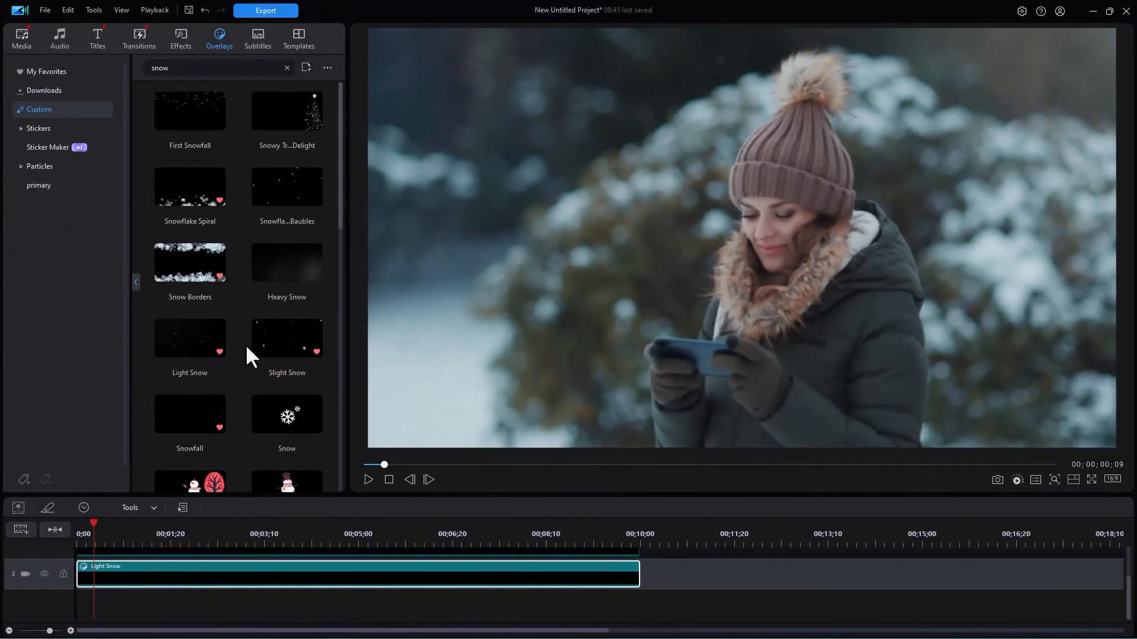
{"action": "left_click", "coordinate": [366, 477]}
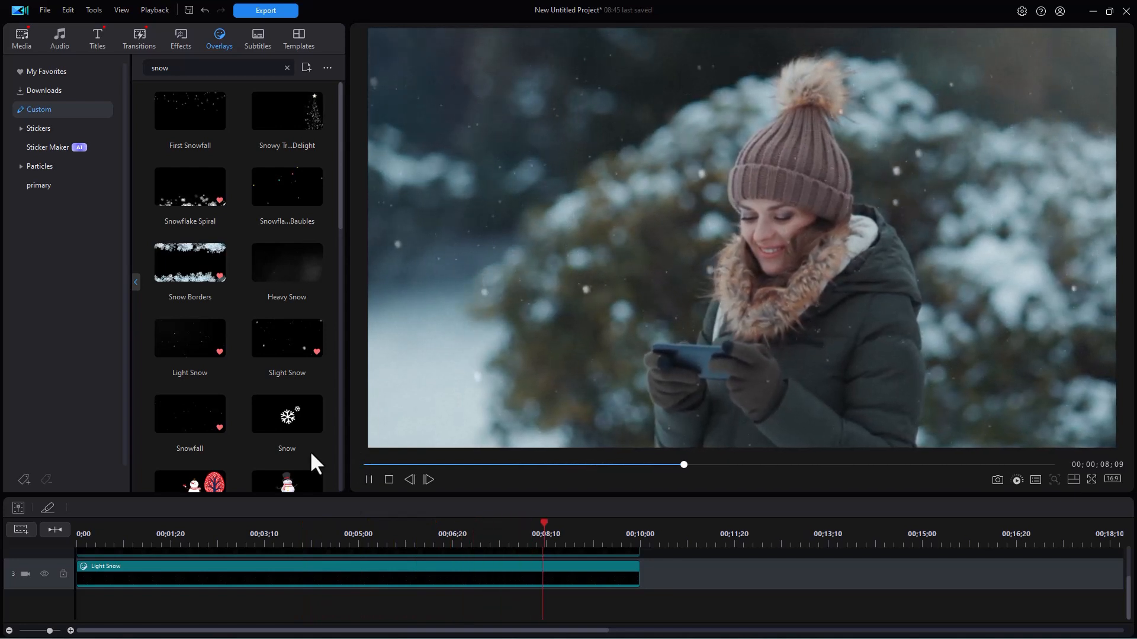
{"action": "key", "text": "space"}
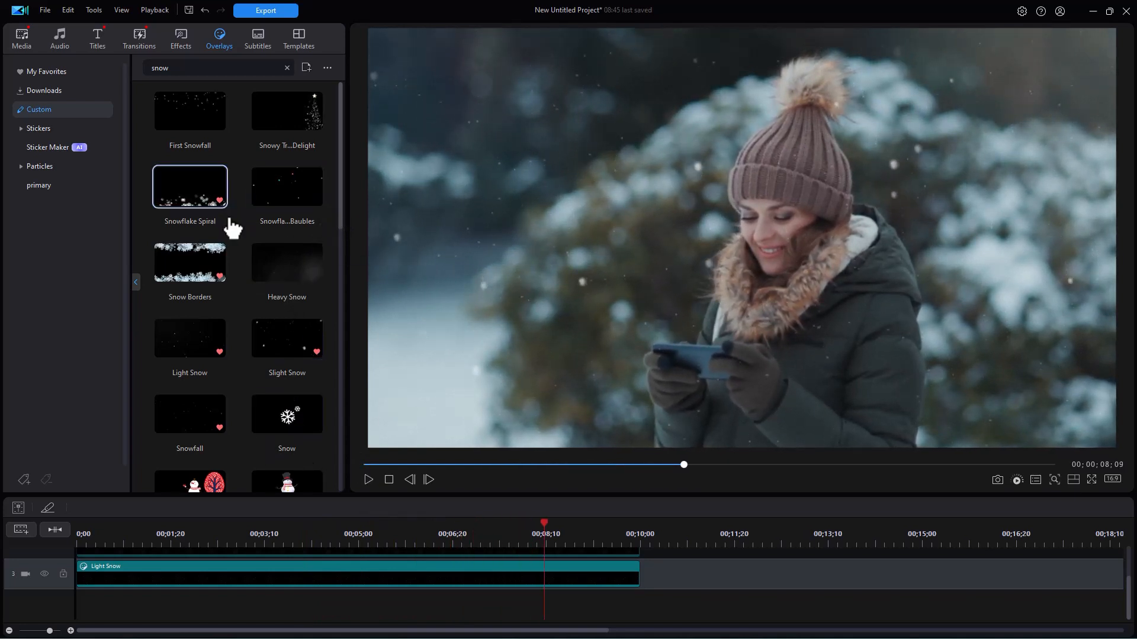
Add the Slight Snow overlay at the start of a new track 4 and return the playhead near the beginning
{"action": "left_click_drag", "start_coordinate": [282, 346], "coordinate": [83, 617]}
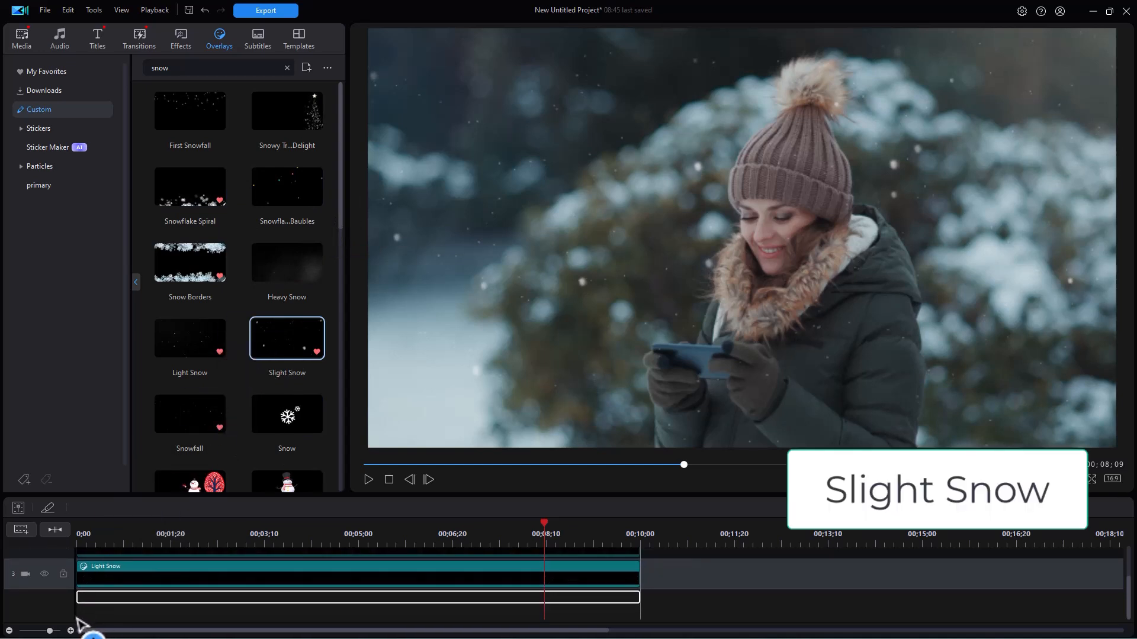
{"action": "left_click_drag", "start_coordinate": [163, 580], "coordinate": [143, 576]}
{"action": "left_click_drag", "start_coordinate": [106, 529], "coordinate": [107, 529]}
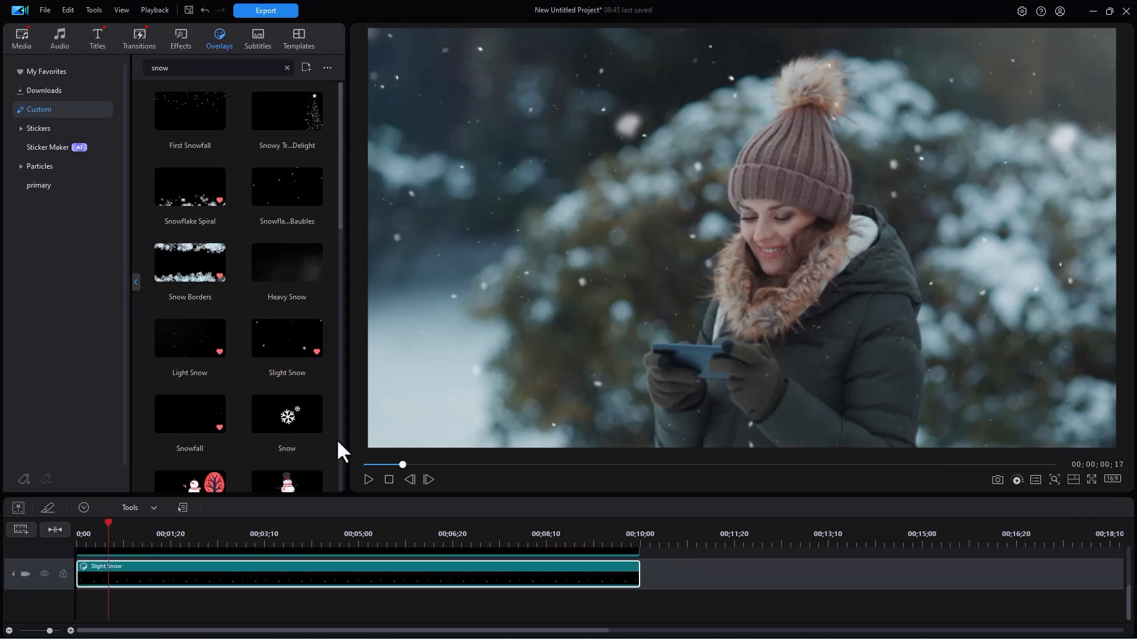
{"action": "left_click", "coordinate": [91, 538]}
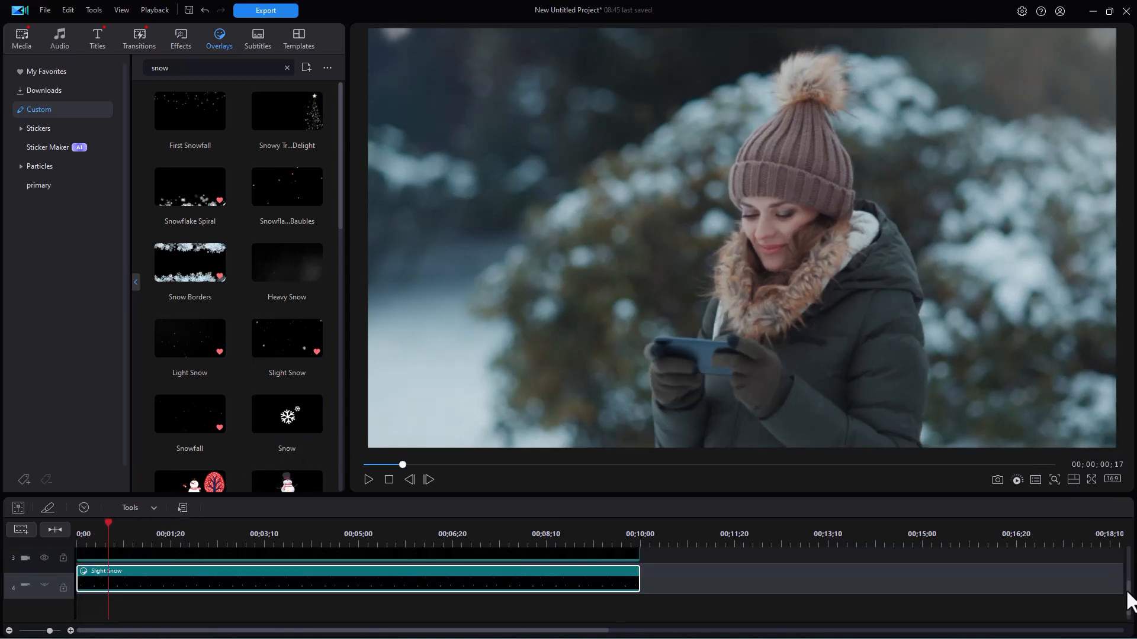
Disable track 3 with Light Snow and play the video with only the Slight Snow overlay active
{"action": "scroll", "coordinate": [1128, 603], "scroll_direction": "up", "scroll_amount": 1}
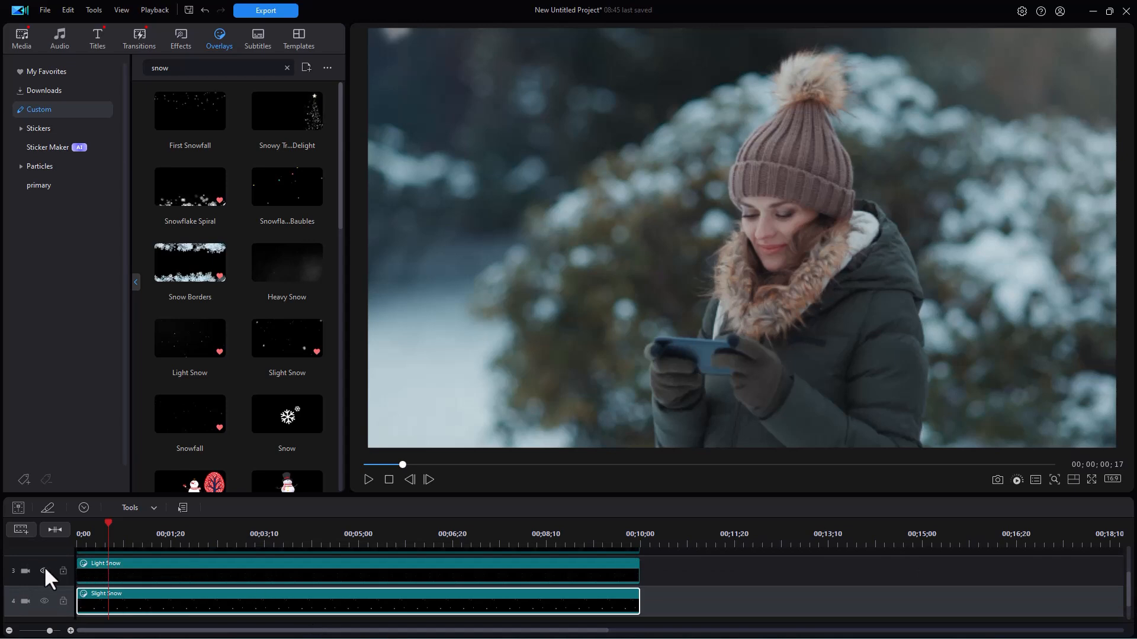
{"action": "left_click", "coordinate": [44, 570]}
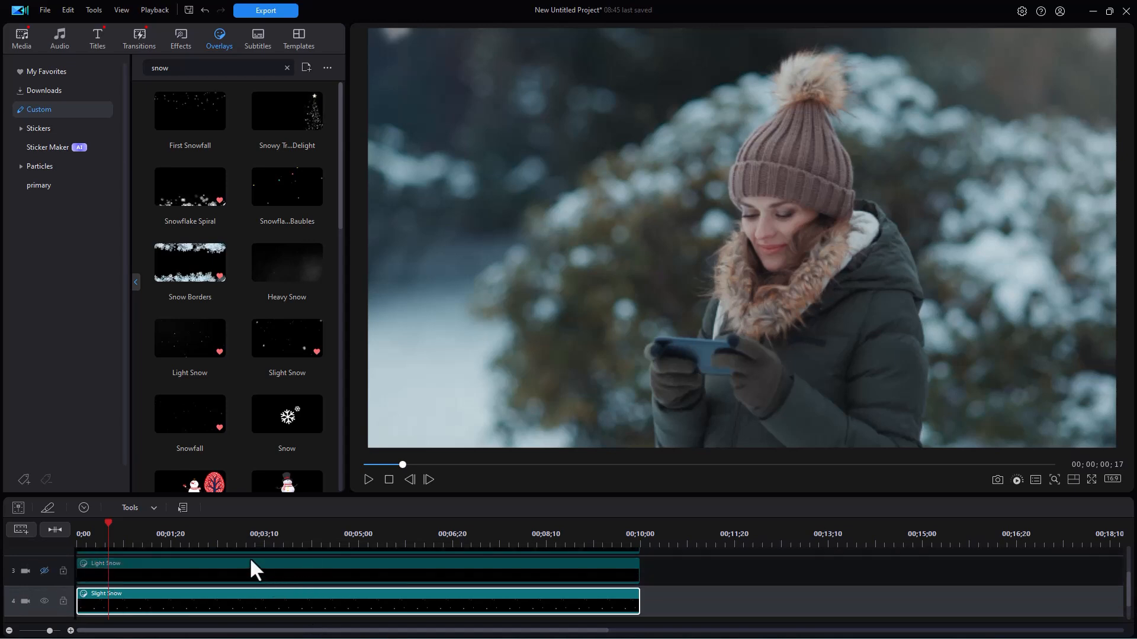
{"action": "left_click", "coordinate": [368, 479]}
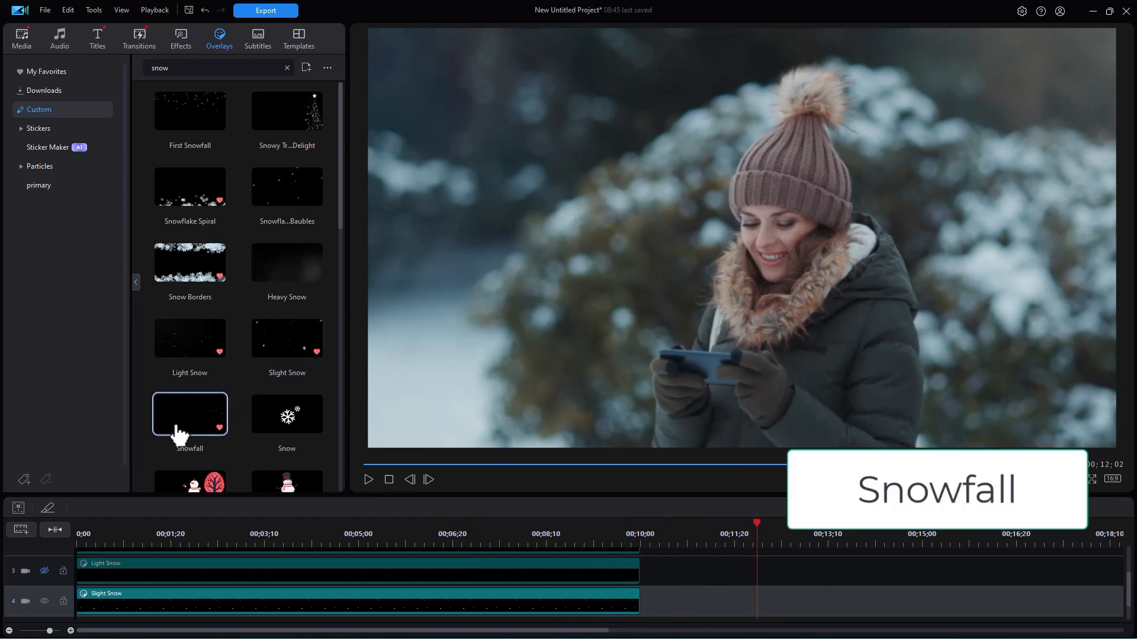
Add the Snowfall overlay at the start of a new track 5 and play it with track 4 disabled
{"action": "left_click_drag", "start_coordinate": [183, 447], "coordinate": [71, 610]}
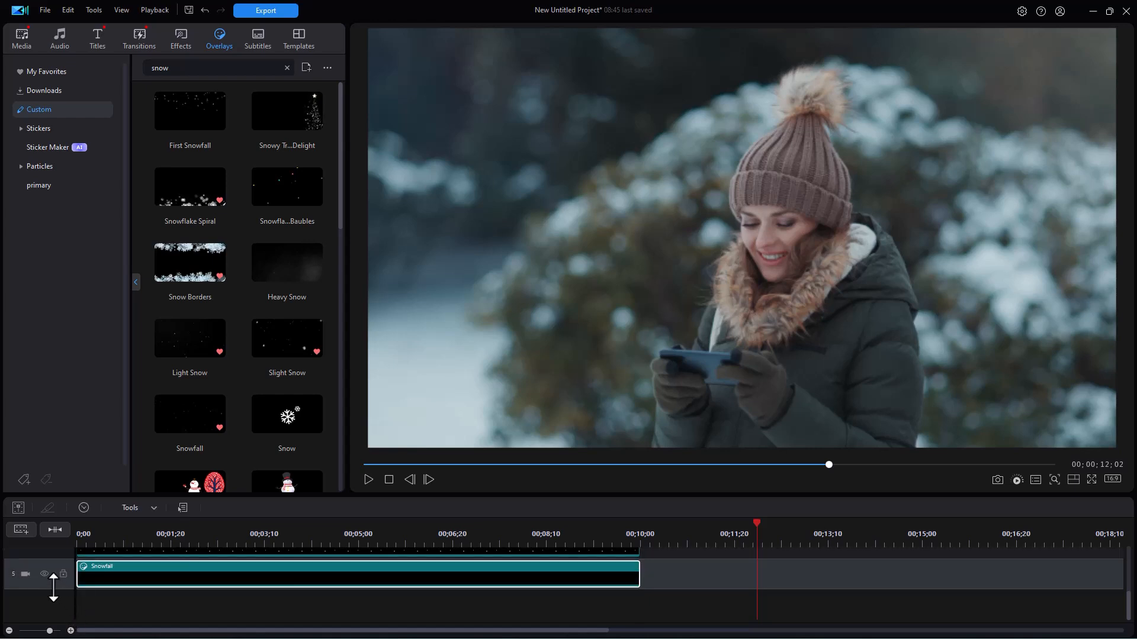
{"action": "scroll", "coordinate": [1128, 609], "scroll_direction": "up", "scroll_amount": 1}
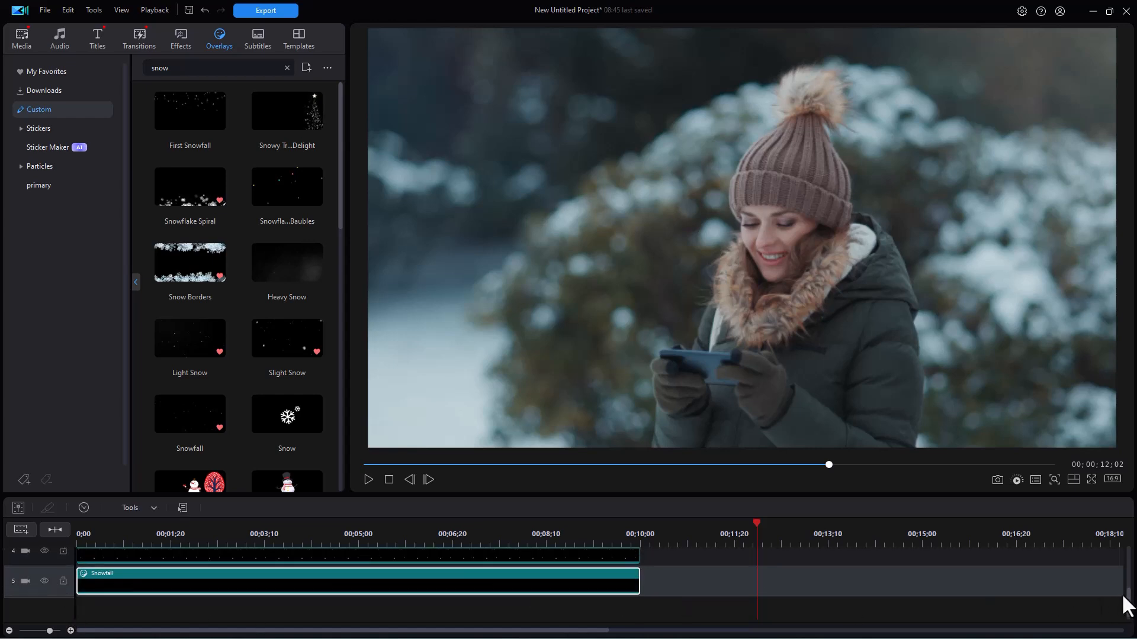
{"action": "left_click", "coordinate": [44, 559]}
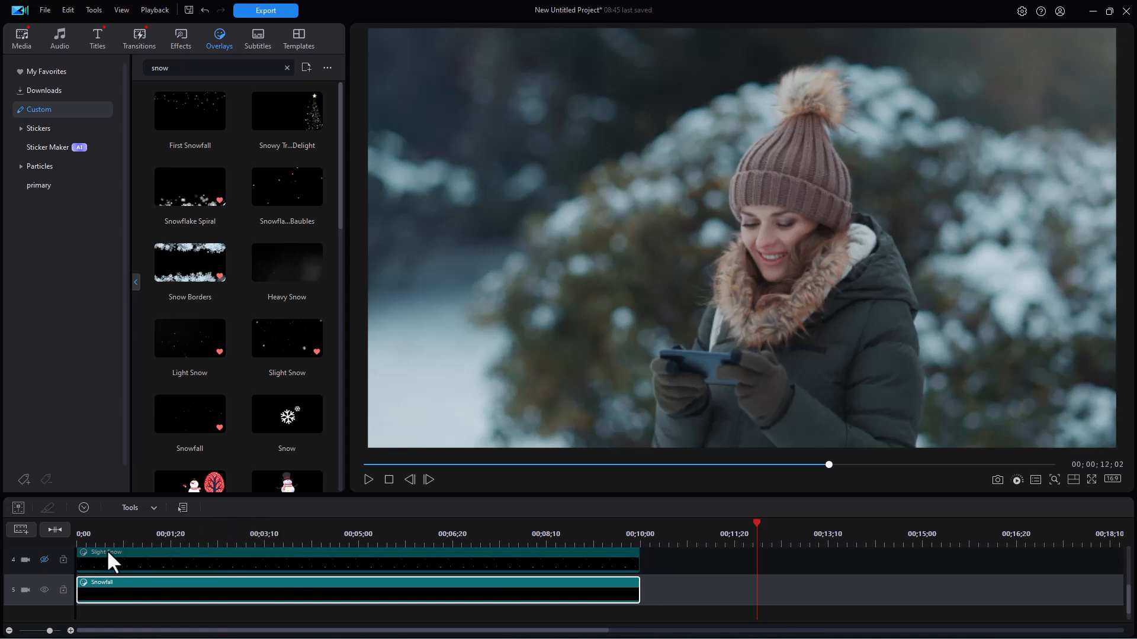
{"action": "left_click", "coordinate": [91, 532]}
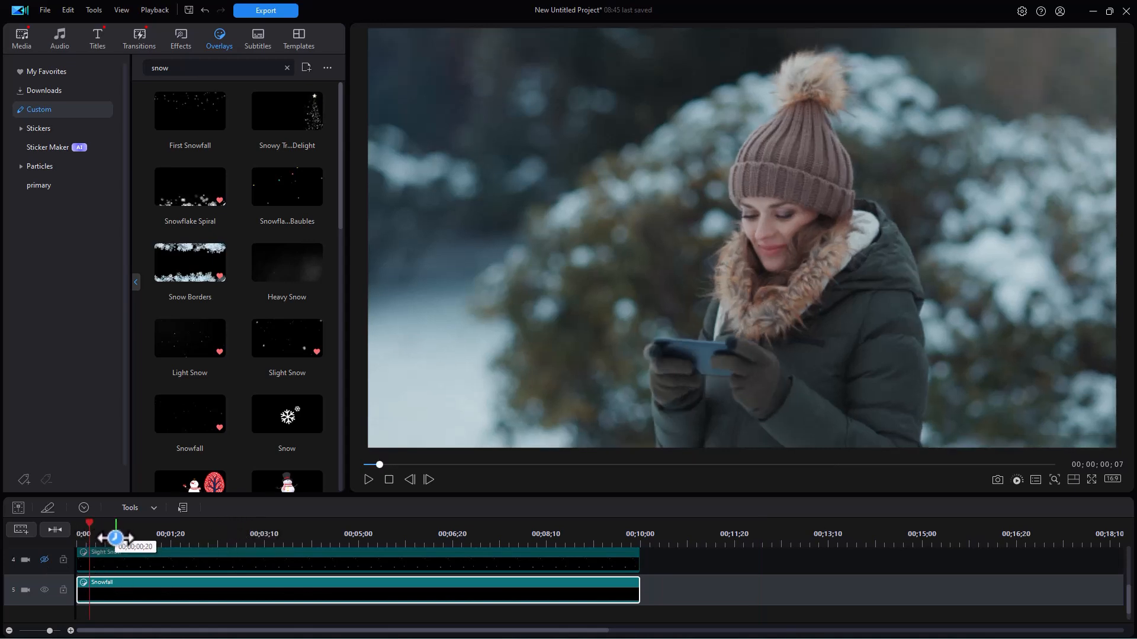
{"action": "key", "text": "space"}
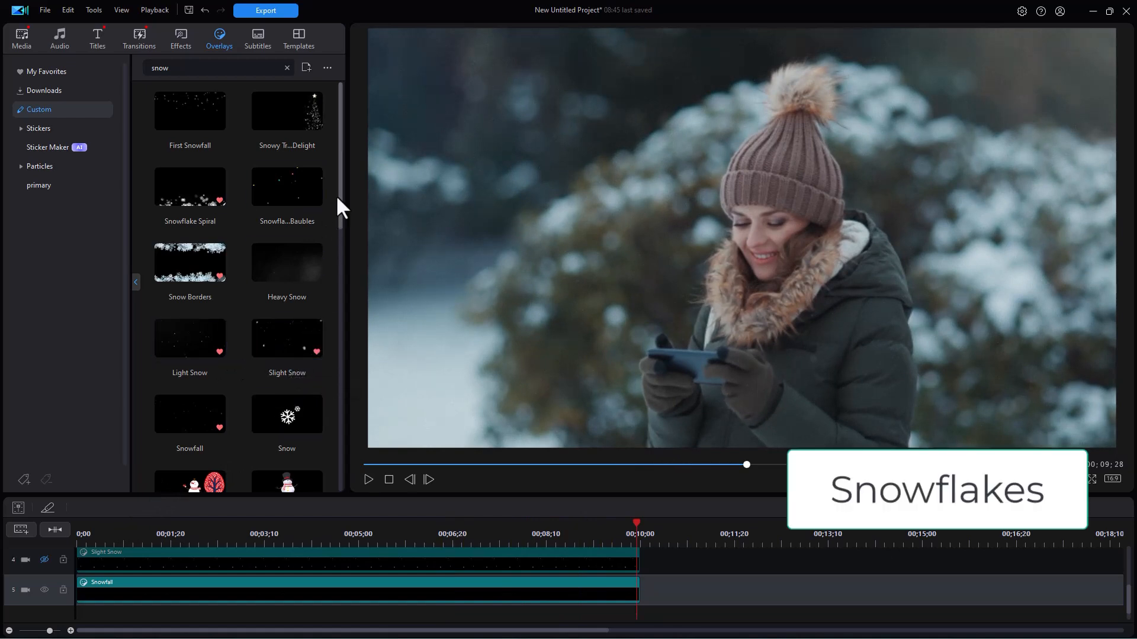
Find the Snowflakes overlay among the snow results and add it at the start of a new track below Snowfall
{"action": "scroll", "coordinate": [331, 320], "scroll_direction": "down", "scroll_amount": 5}
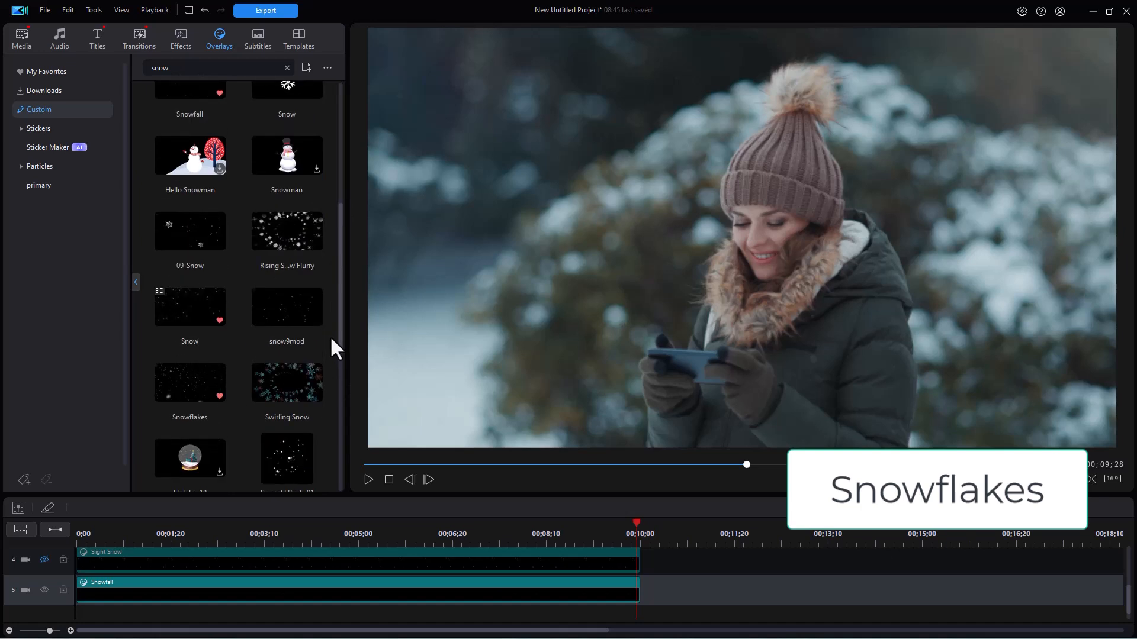
{"action": "scroll", "coordinate": [335, 351], "scroll_direction": "down", "scroll_amount": 1}
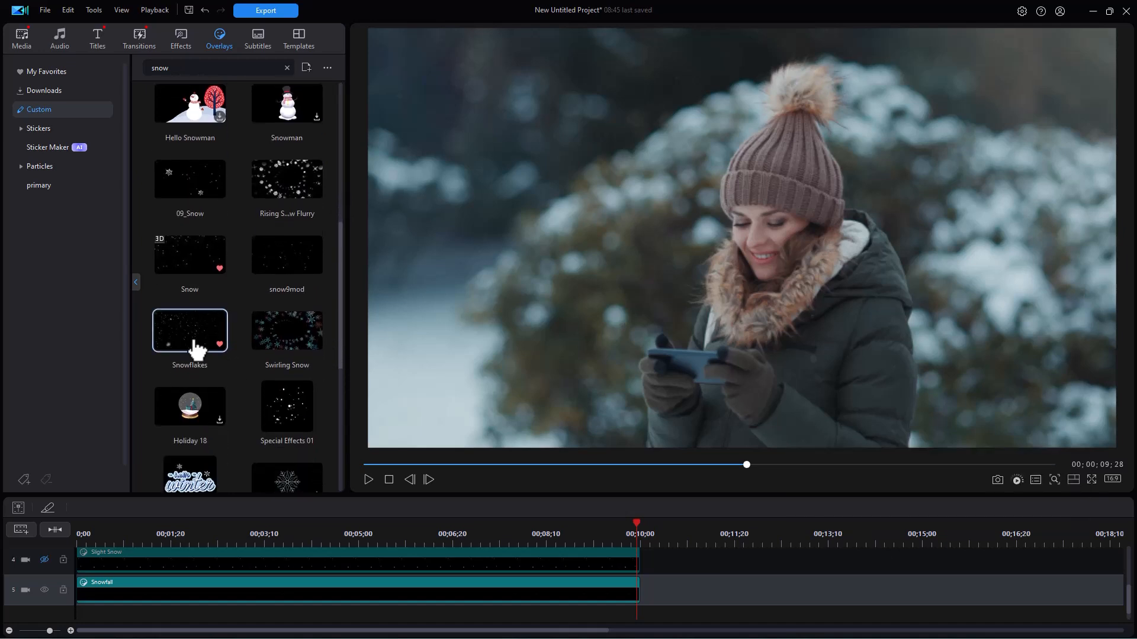
{"action": "left_click_drag", "start_coordinate": [195, 338], "coordinate": [86, 618]}
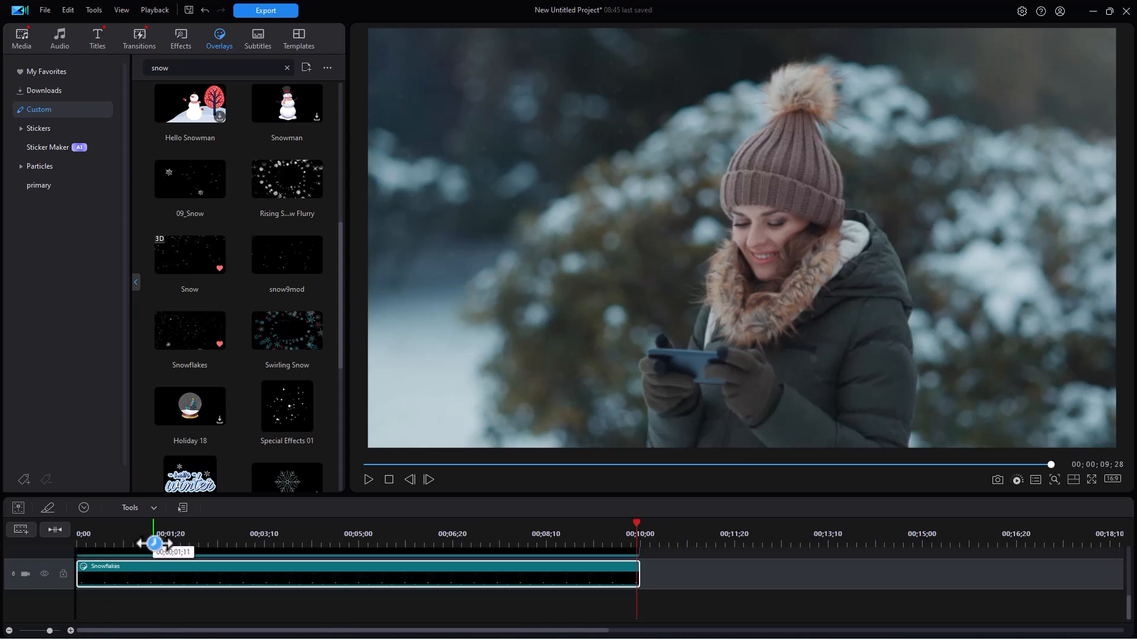
Disable track 5 with Snowfall and play the Snowflakes overlay over the video from near the start
{"action": "scroll", "coordinate": [1129, 612], "scroll_direction": "up", "scroll_amount": 3}
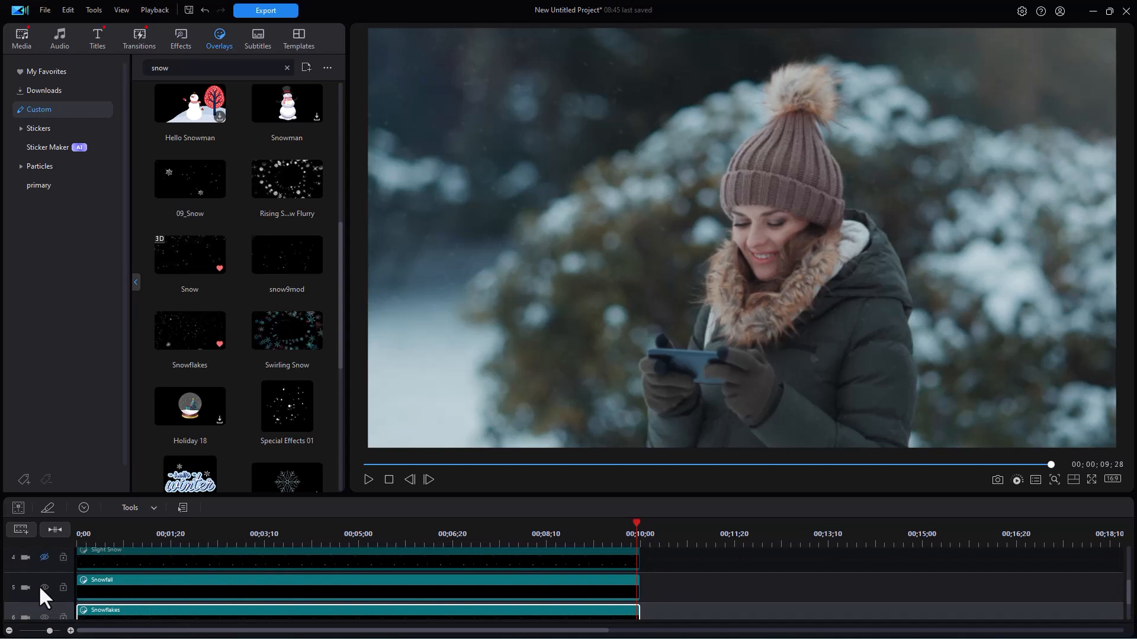
{"action": "left_click", "coordinate": [44, 587]}
{"action": "left_click", "coordinate": [85, 536]}
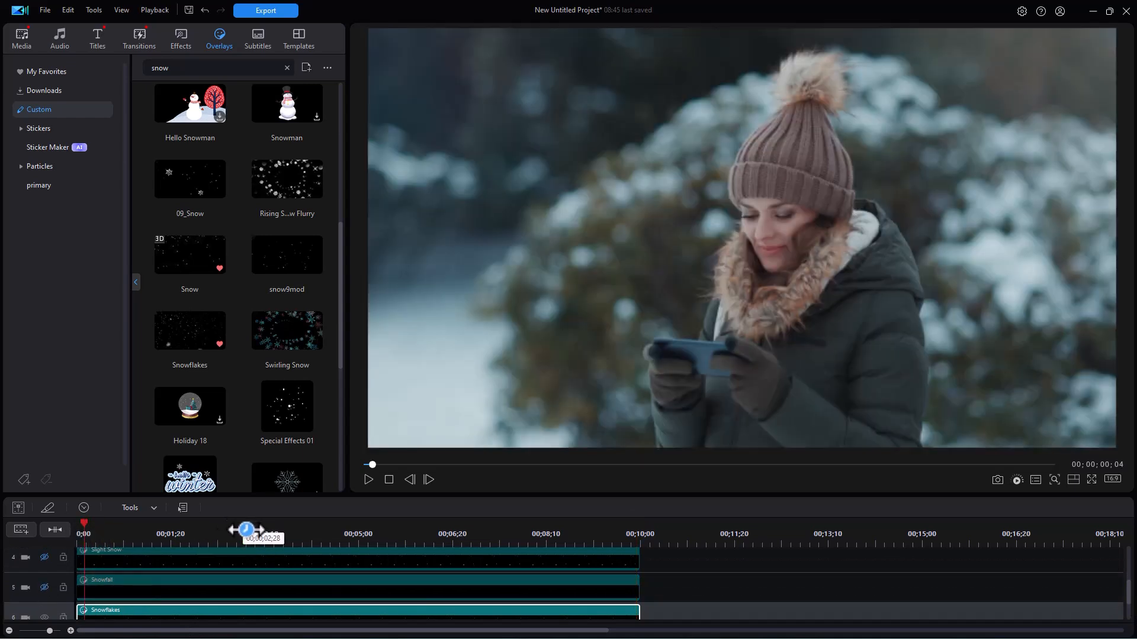
{"action": "key", "text": "space"}
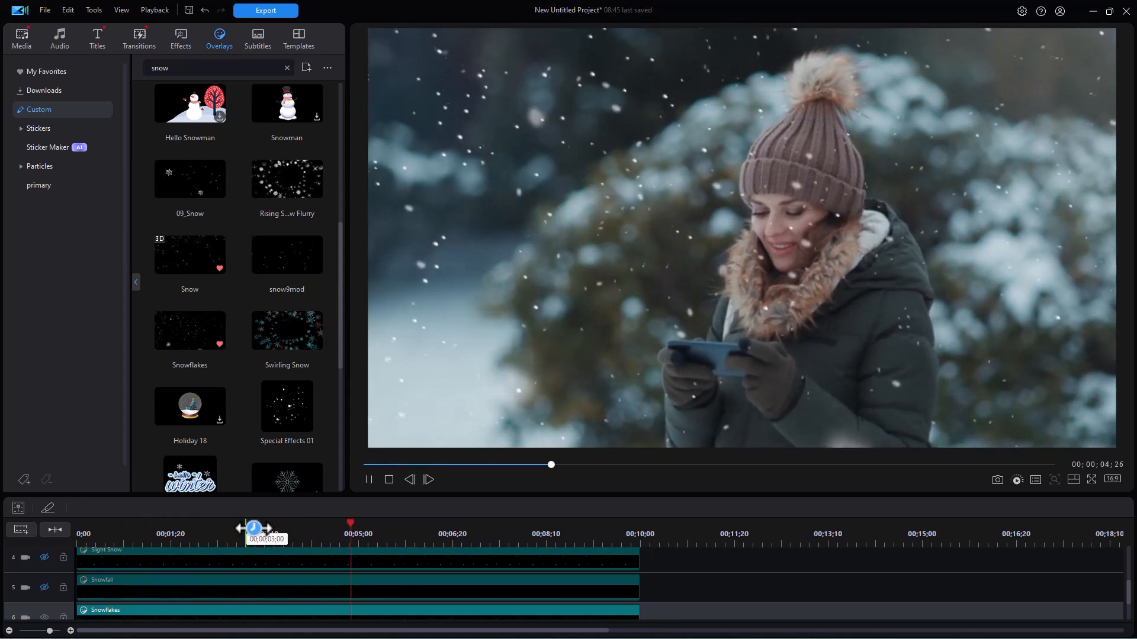
Disable track 6 with Snowflakes and add the 3D Snow overlay at the start of a new track 7
{"action": "key", "text": "space"}
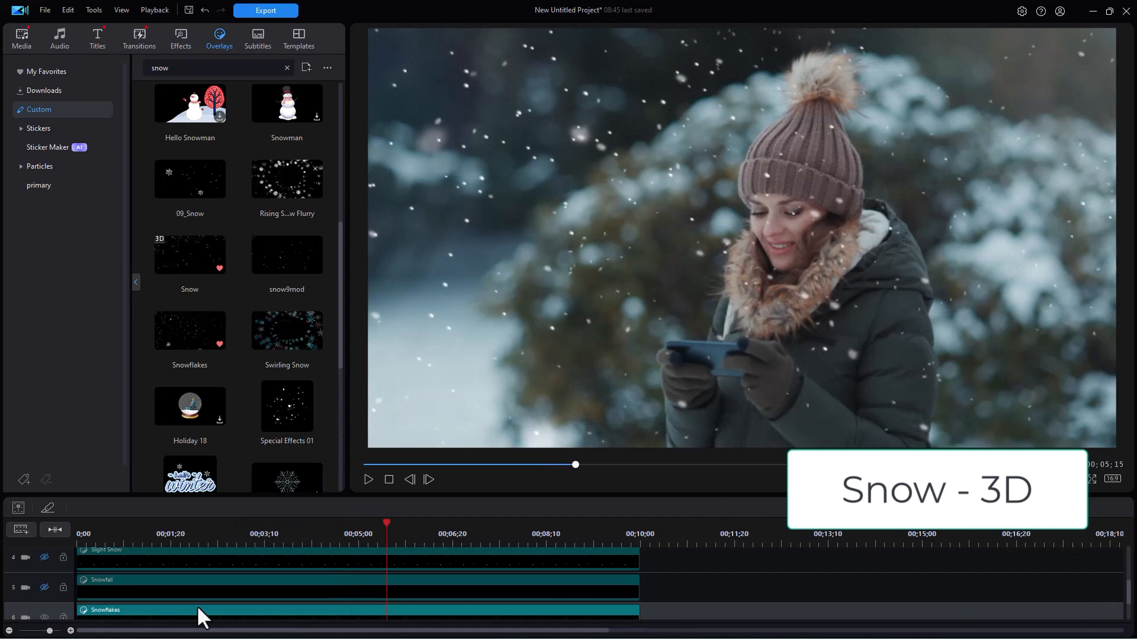
{"action": "scroll", "coordinate": [1129, 603], "scroll_direction": "down", "scroll_amount": 1}
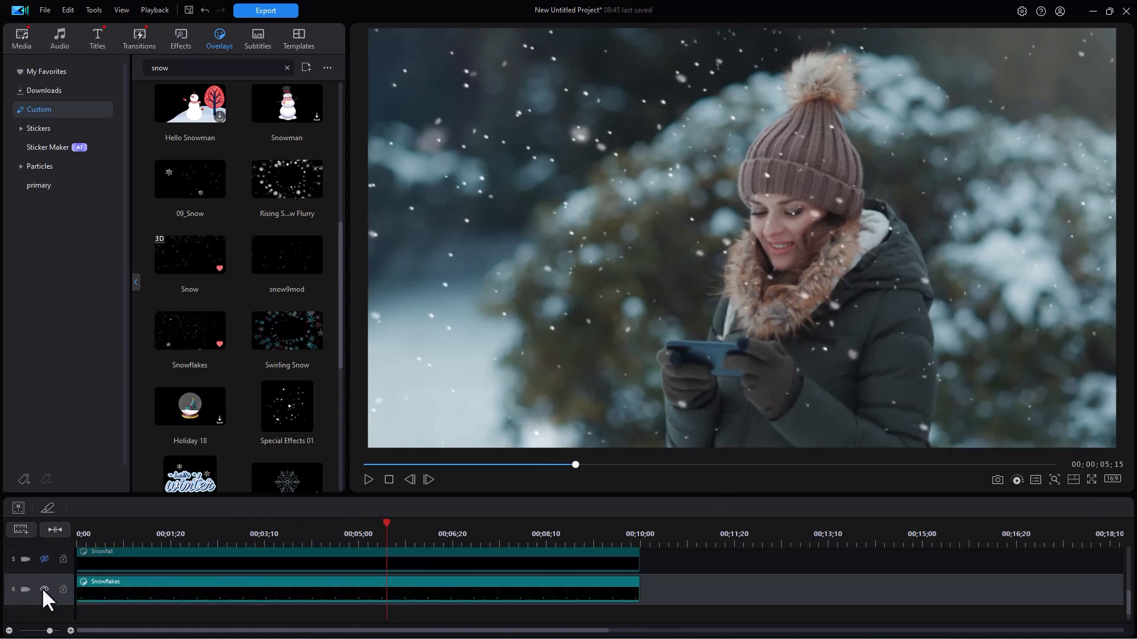
{"action": "left_click", "coordinate": [44, 589]}
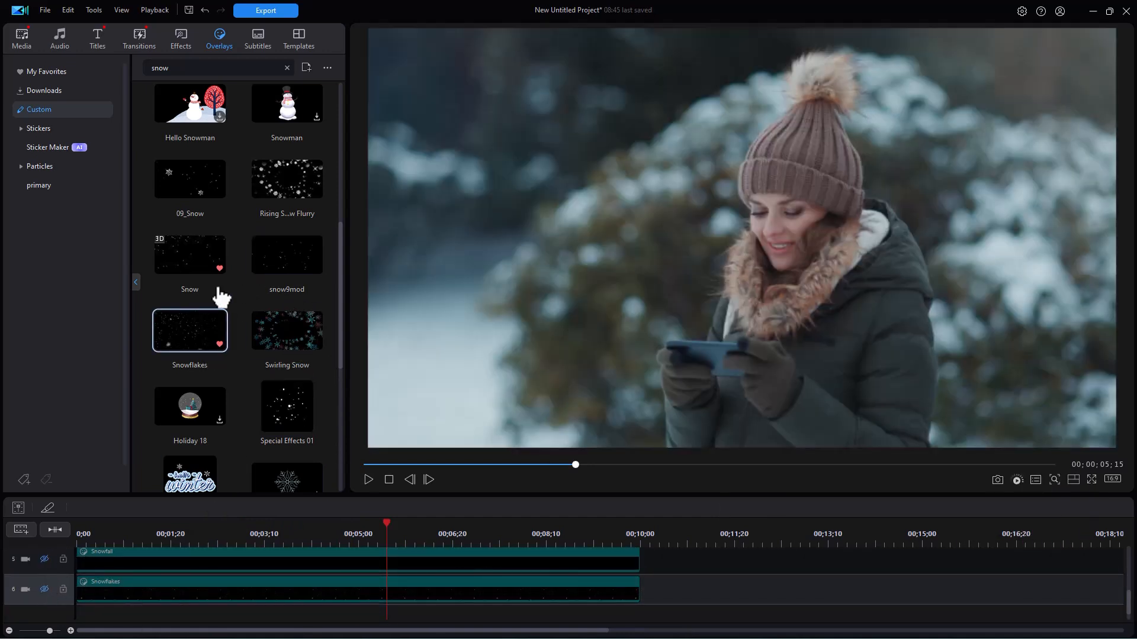
{"action": "left_click_drag", "start_coordinate": [198, 255], "coordinate": [69, 619]}
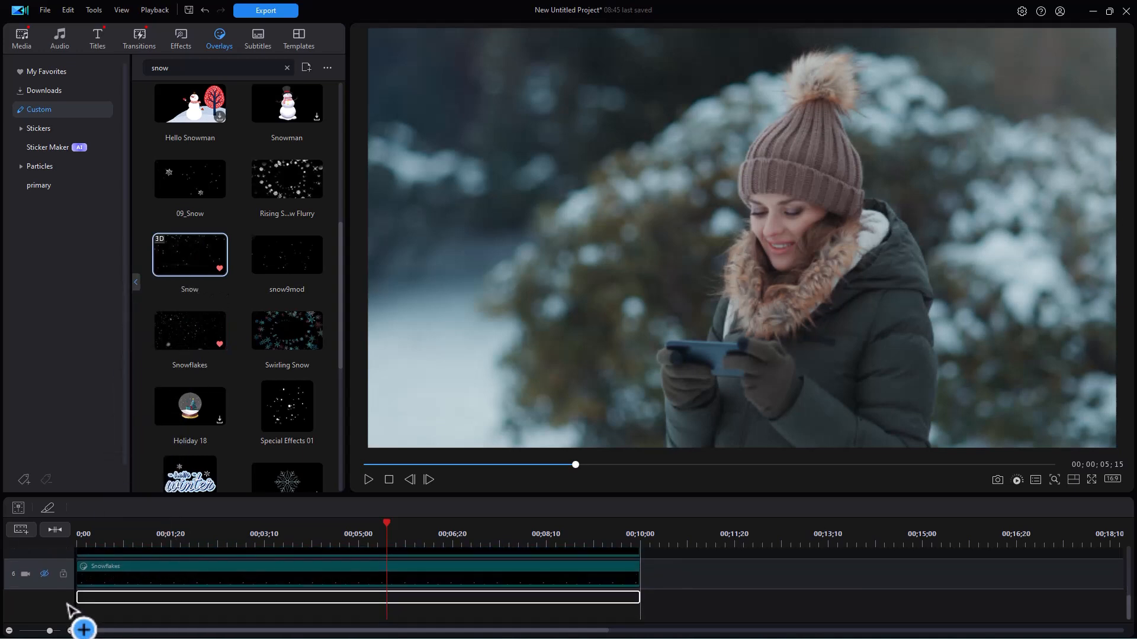
{"action": "left_click_drag", "start_coordinate": [100, 592], "coordinate": [104, 591]}
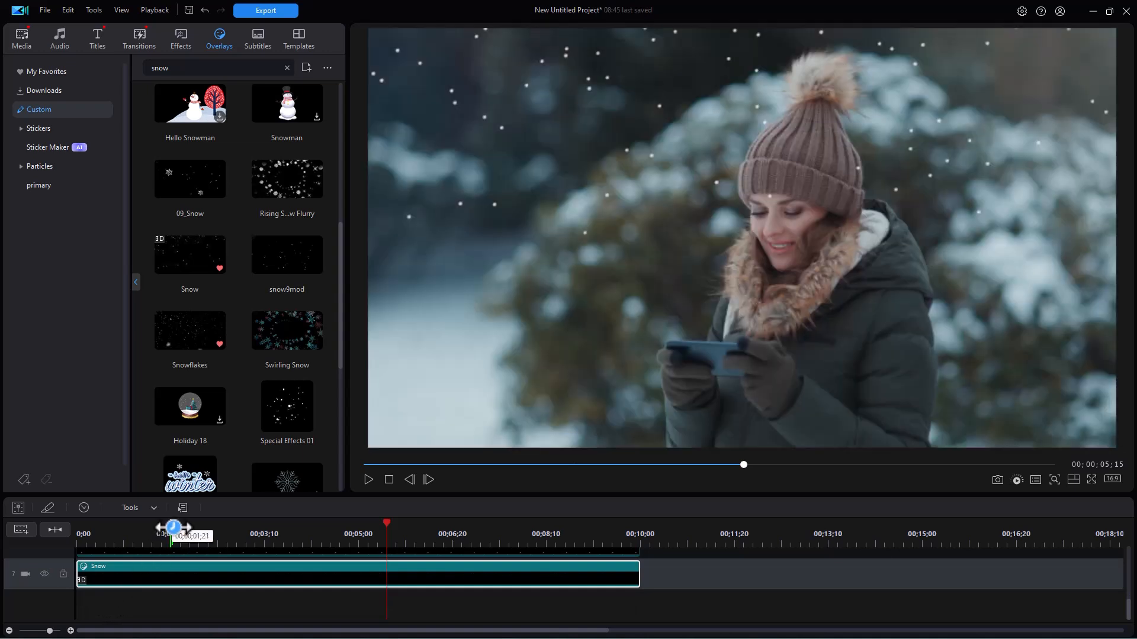
Play the video from near the start with only the 3D Snow overlay active, pausing after about eight seconds
{"action": "left_click", "coordinate": [90, 526]}
{"action": "key", "text": "space"}
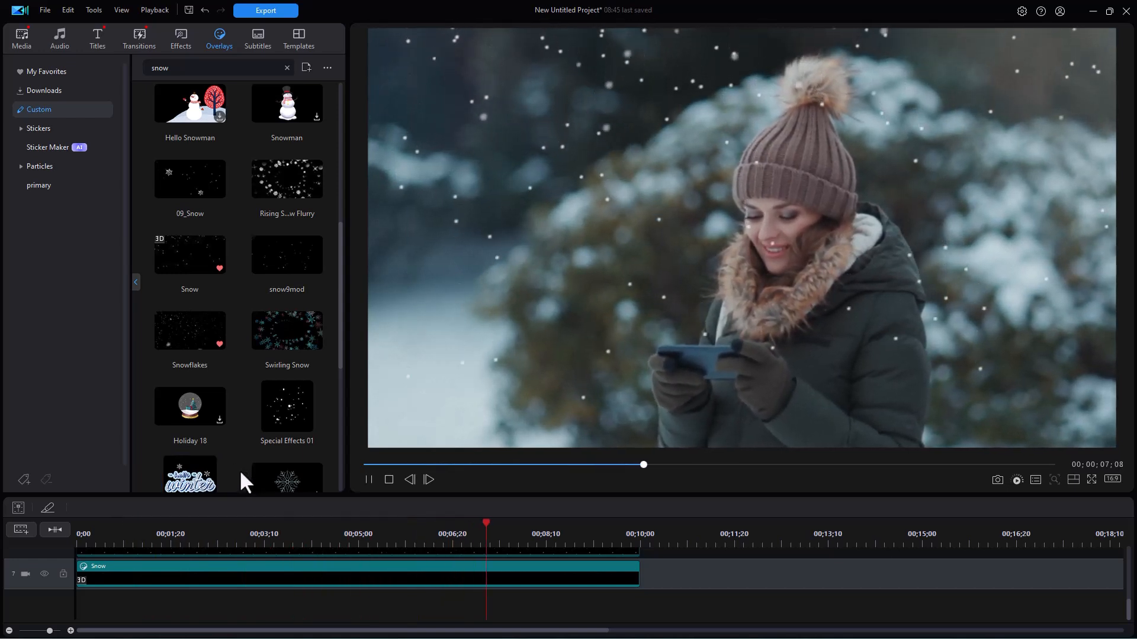
{"action": "key", "text": "space"}
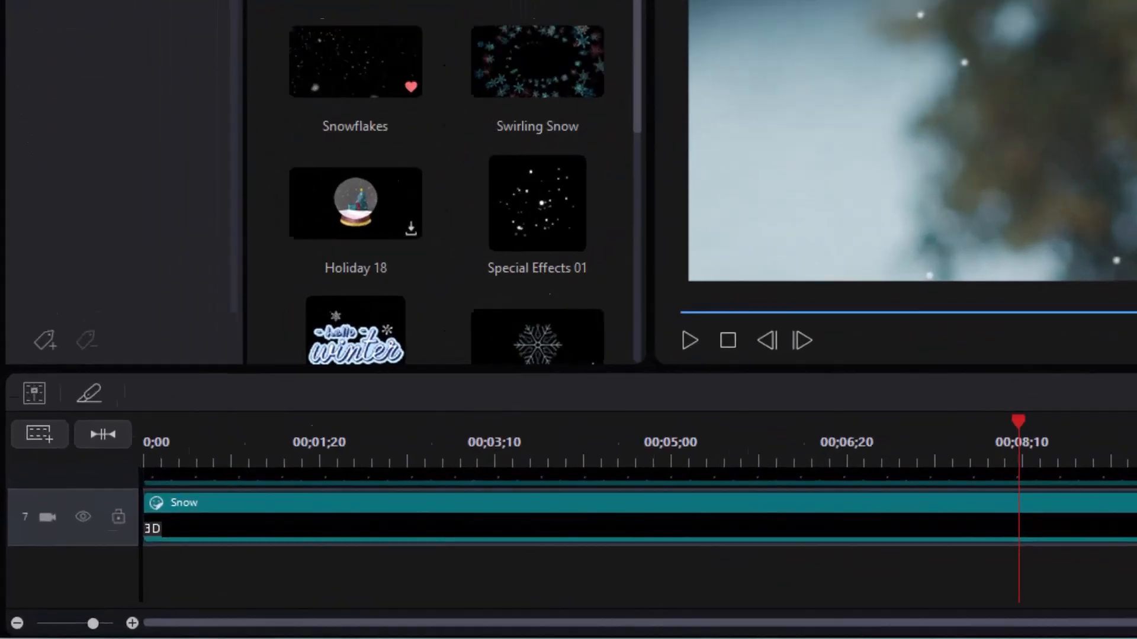
Enable all timeline tracks at once so every snow overlay is active
{"action": "scroll", "coordinate": [1131, 615], "scroll_direction": "up", "scroll_amount": 5}
{"action": "scroll", "coordinate": [568, 485], "scroll_direction": "down", "scroll_amount": 5}
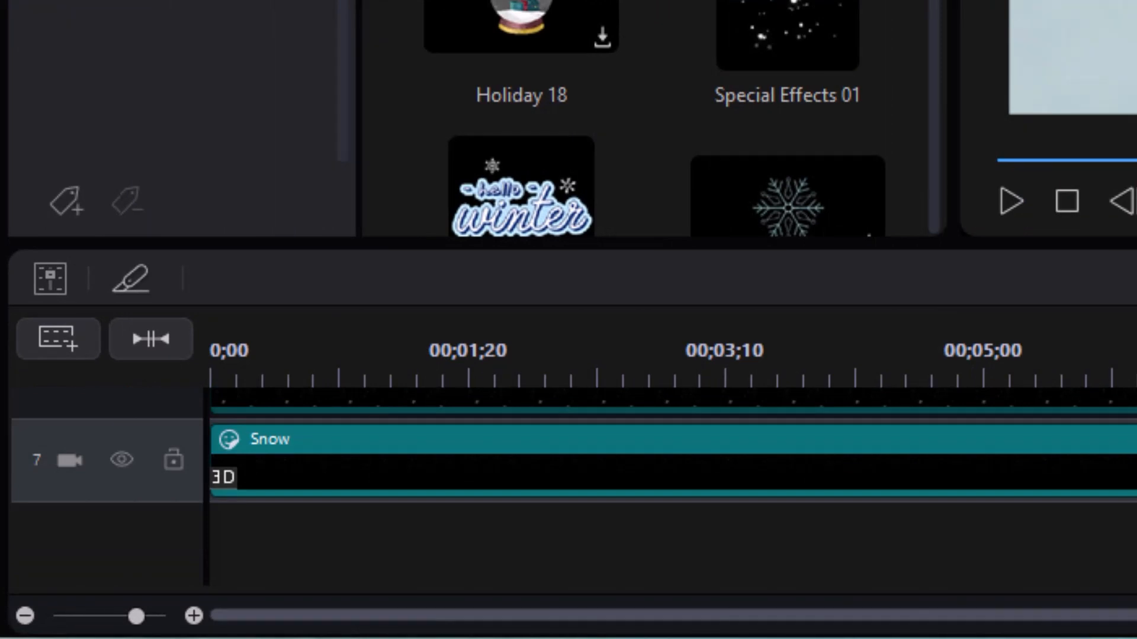
{"action": "right_click", "coordinate": [116, 475]}
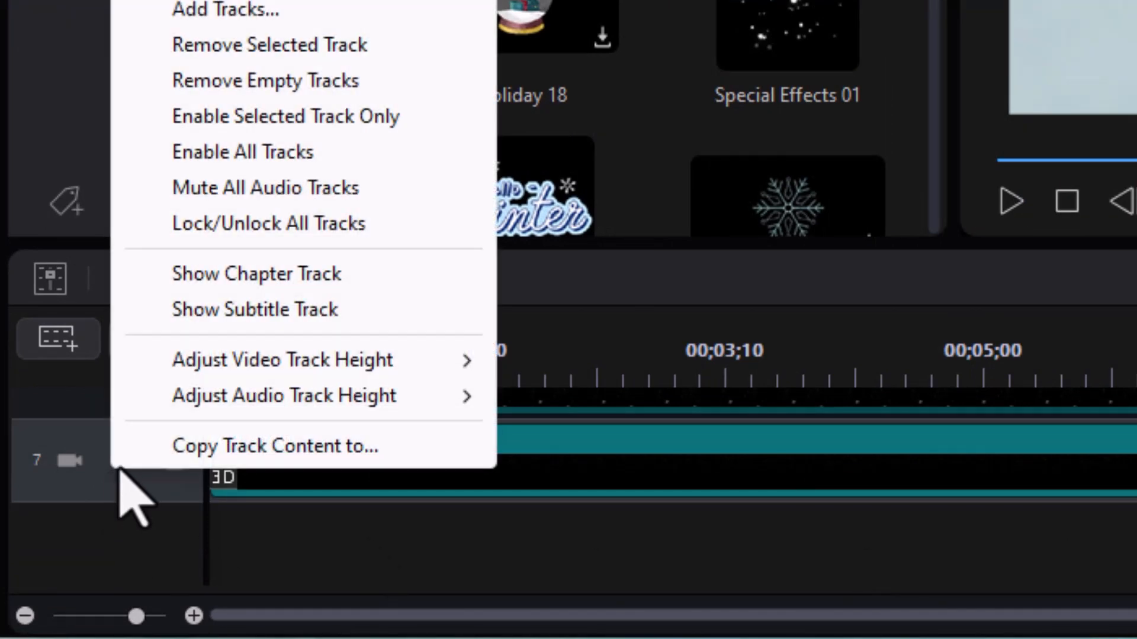
{"action": "left_click", "coordinate": [306, 152]}
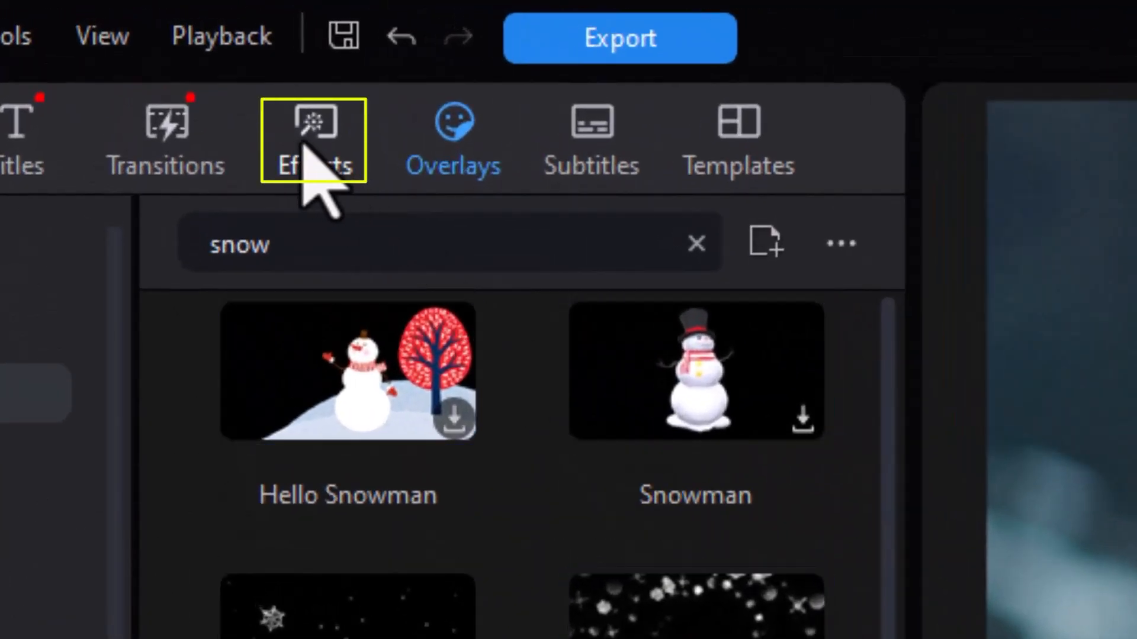
Search the effects library for "snow", removing the old "snow" entry from the search history
{"action": "left_click", "coordinate": [323, 137]}
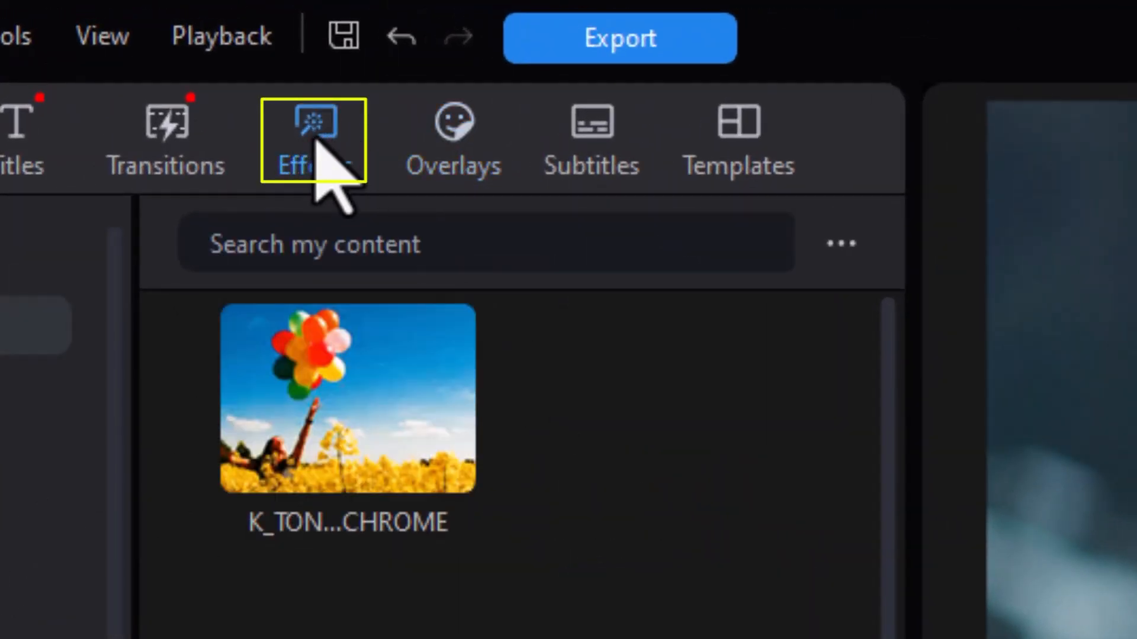
{"action": "left_click", "coordinate": [350, 246]}
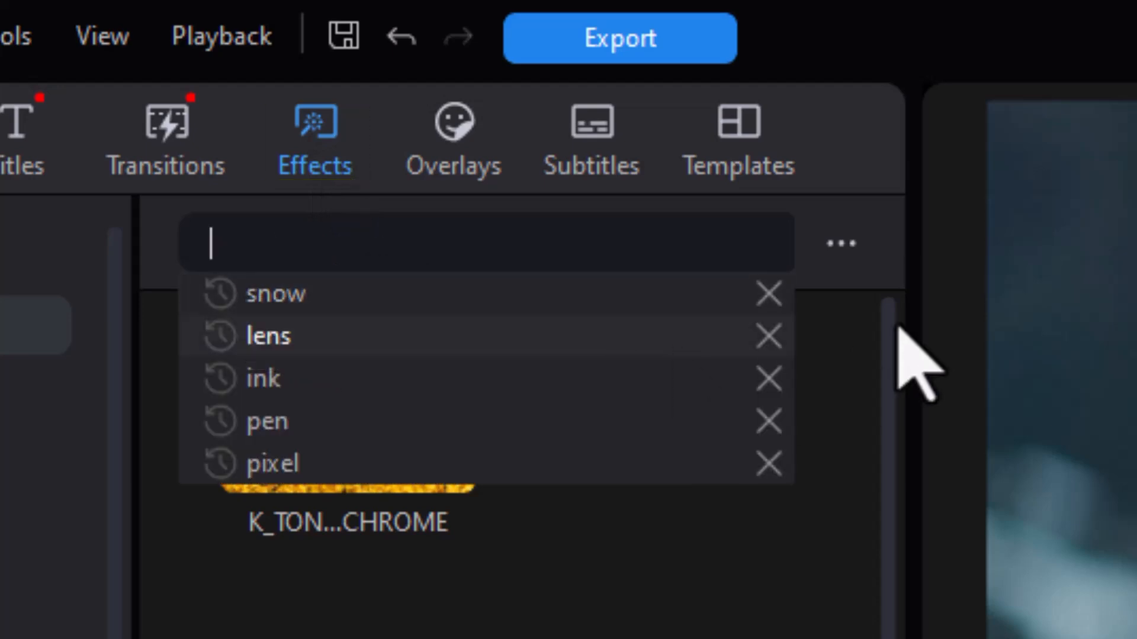
{"action": "left_click", "coordinate": [768, 294]}
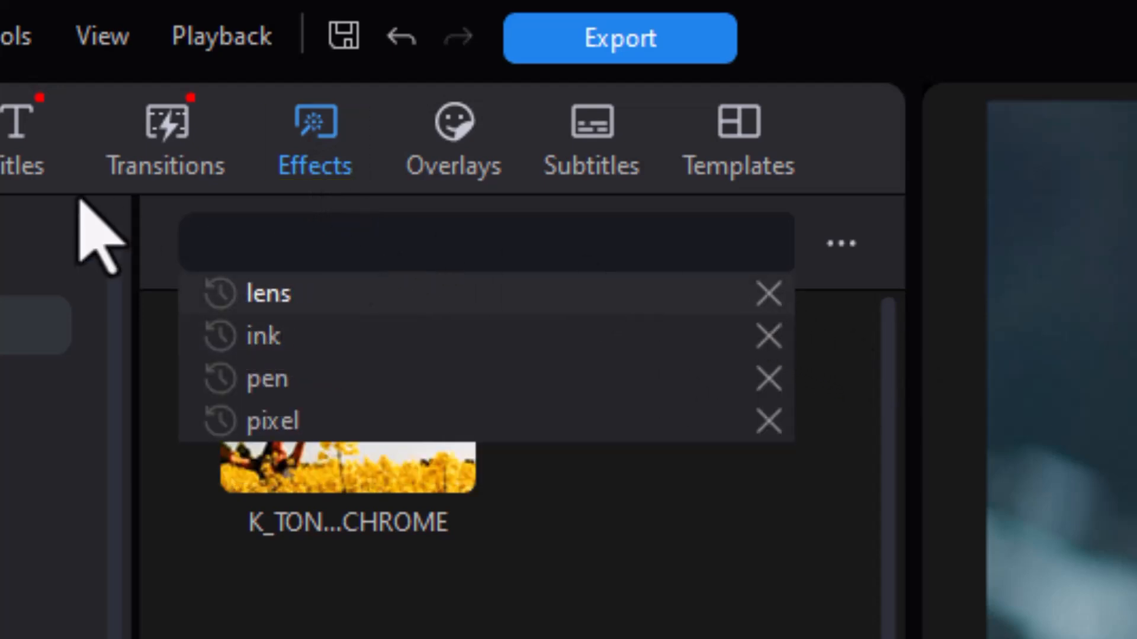
{"action": "type", "text": "snow"}
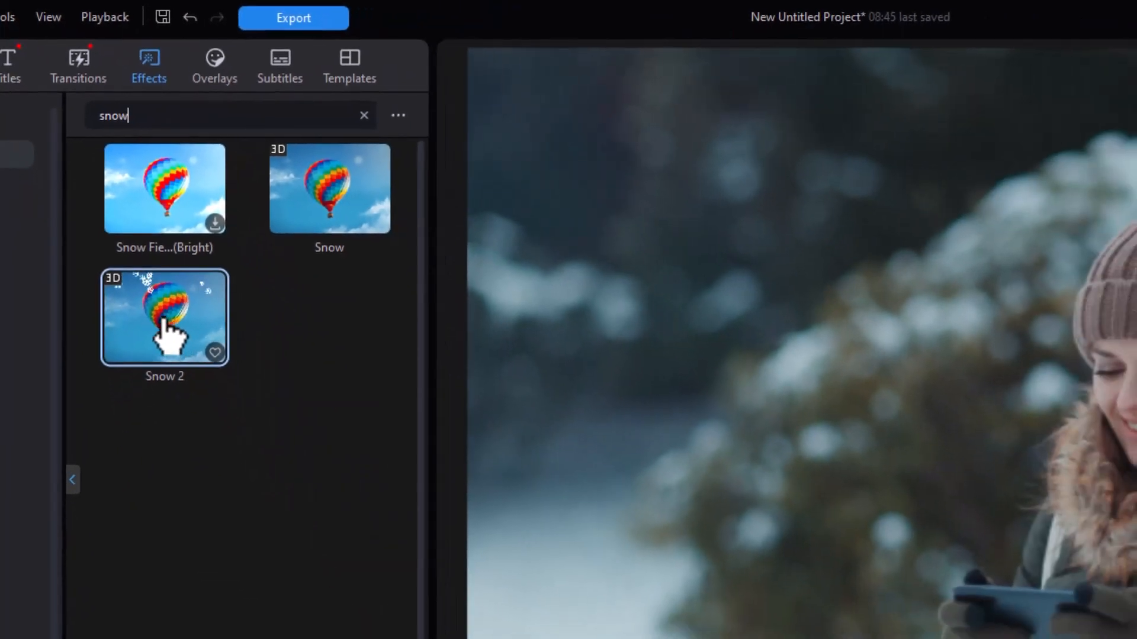
Apply the 3D Snow effect to the entire winter clip on track 1 and play it from about 00;00;10;10
{"action": "mouse_move", "coordinate": [339, 625]}
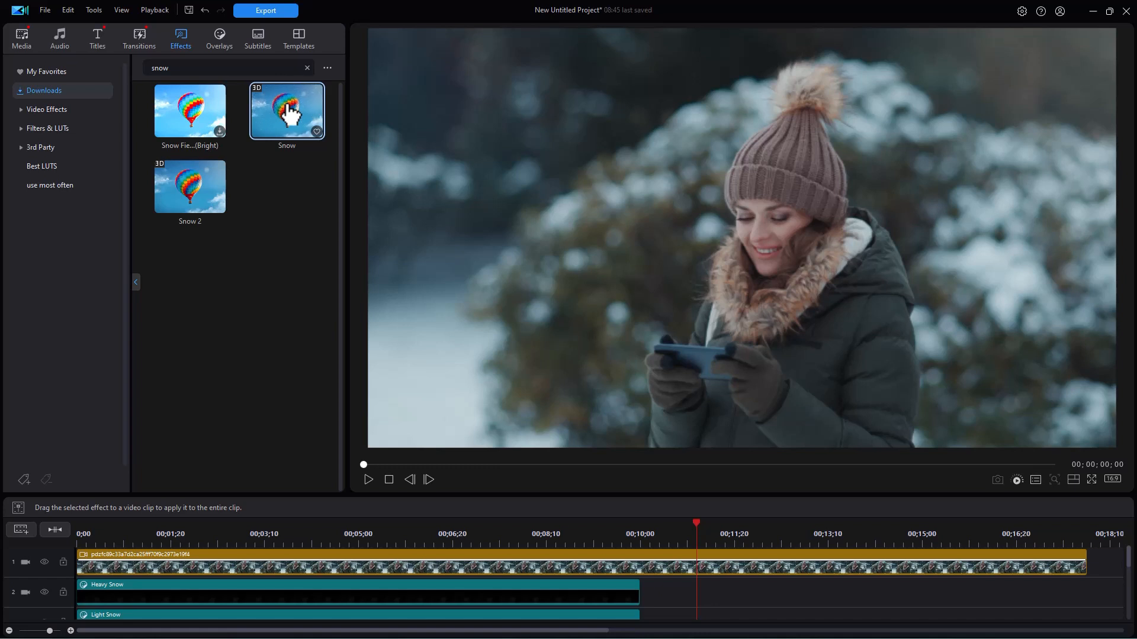
{"action": "left_click_drag", "start_coordinate": [290, 112], "coordinate": [638, 557]}
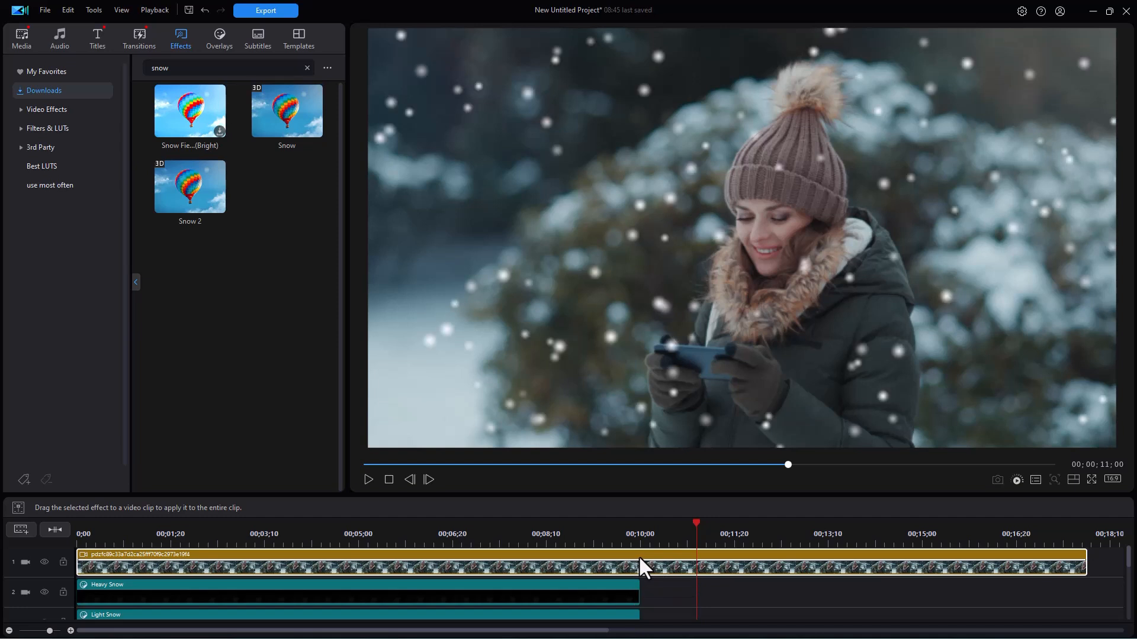
{"action": "left_click", "coordinate": [638, 556]}
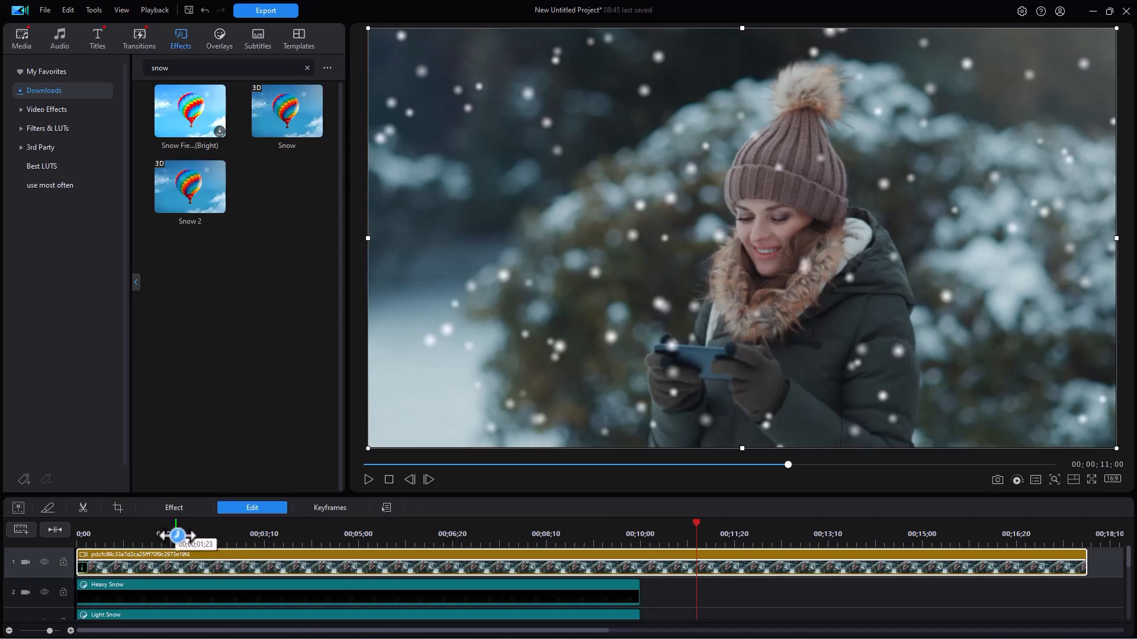
{"action": "left_click", "coordinate": [656, 522]}
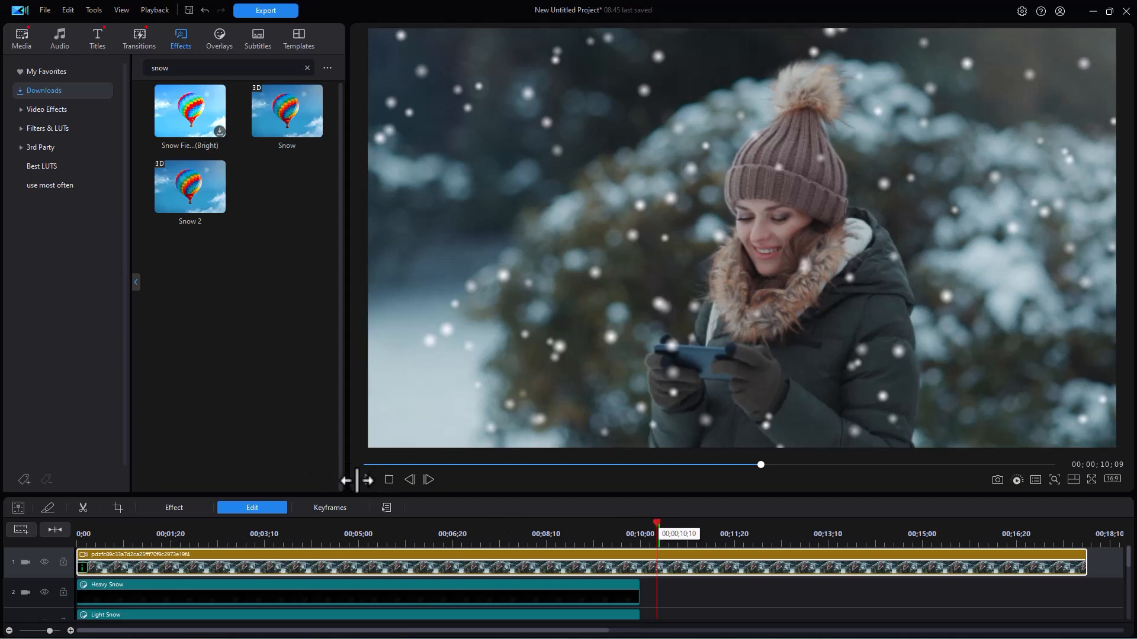
{"action": "left_click", "coordinate": [368, 479]}
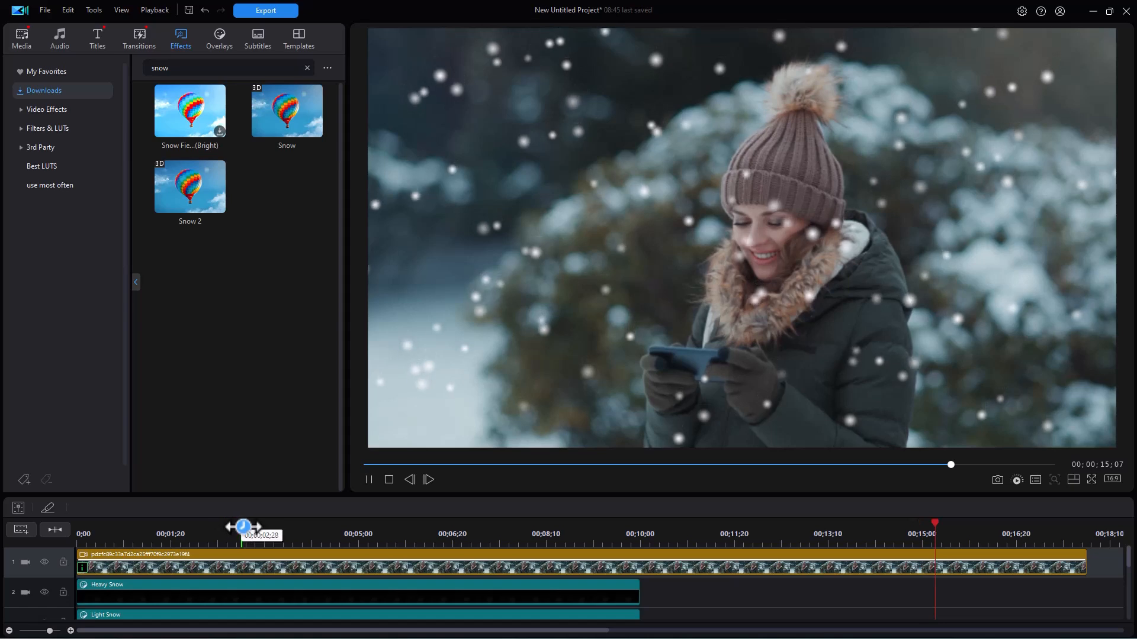
{"action": "key", "text": "space"}
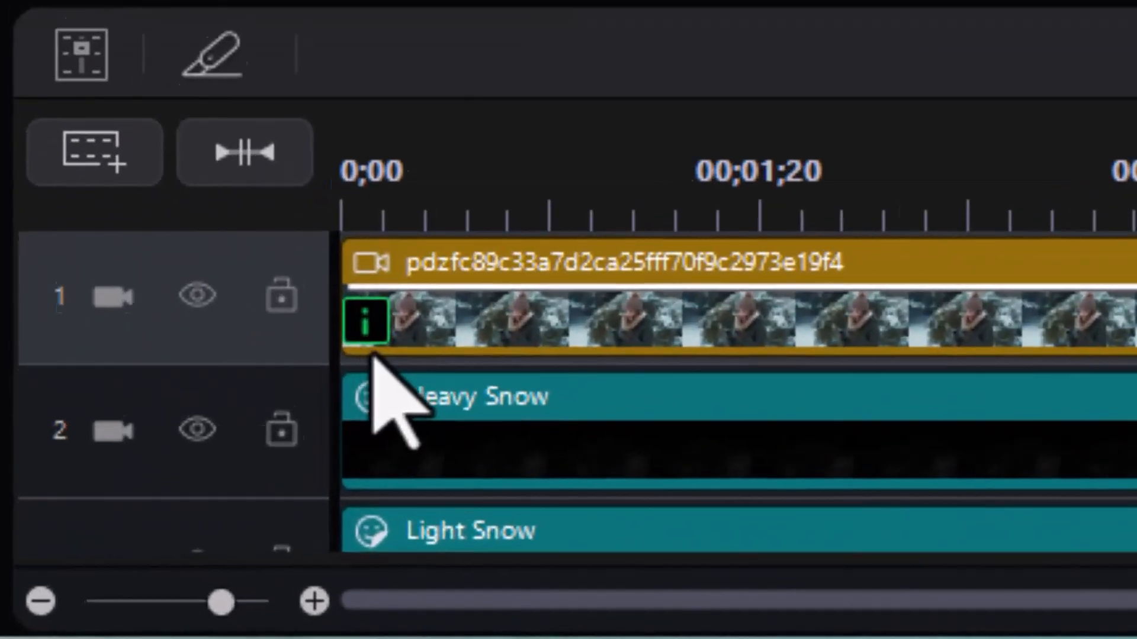
Open the settings of the Snow effect applied to the track 1 clip and delete the effect
{"action": "mouse_move", "coordinate": [81, 569]}
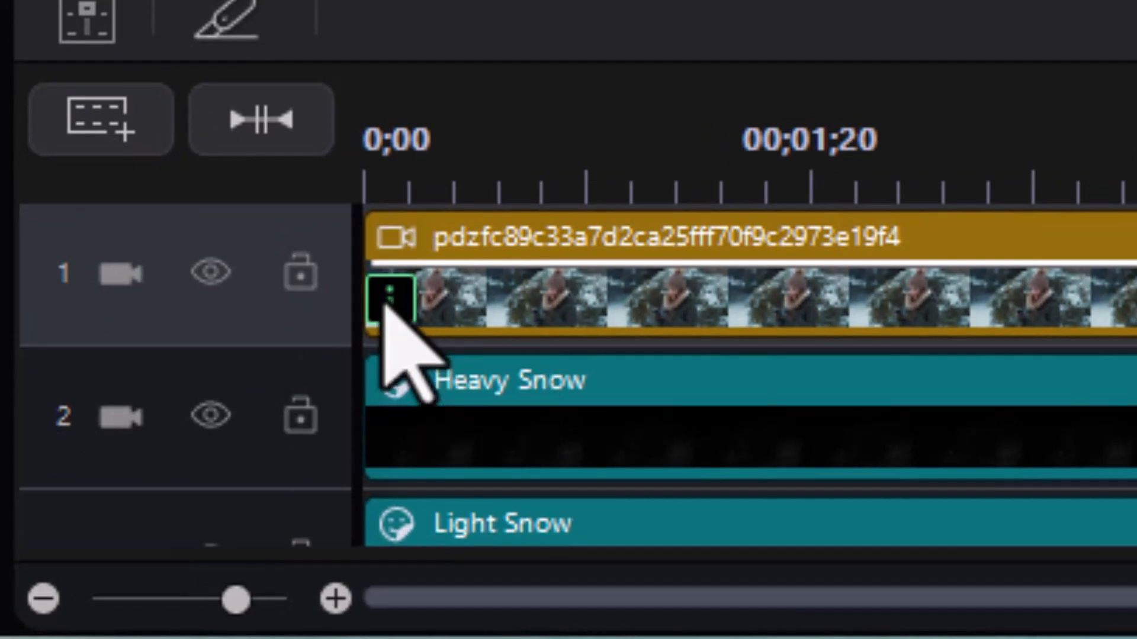
{"action": "left_click", "coordinate": [386, 305]}
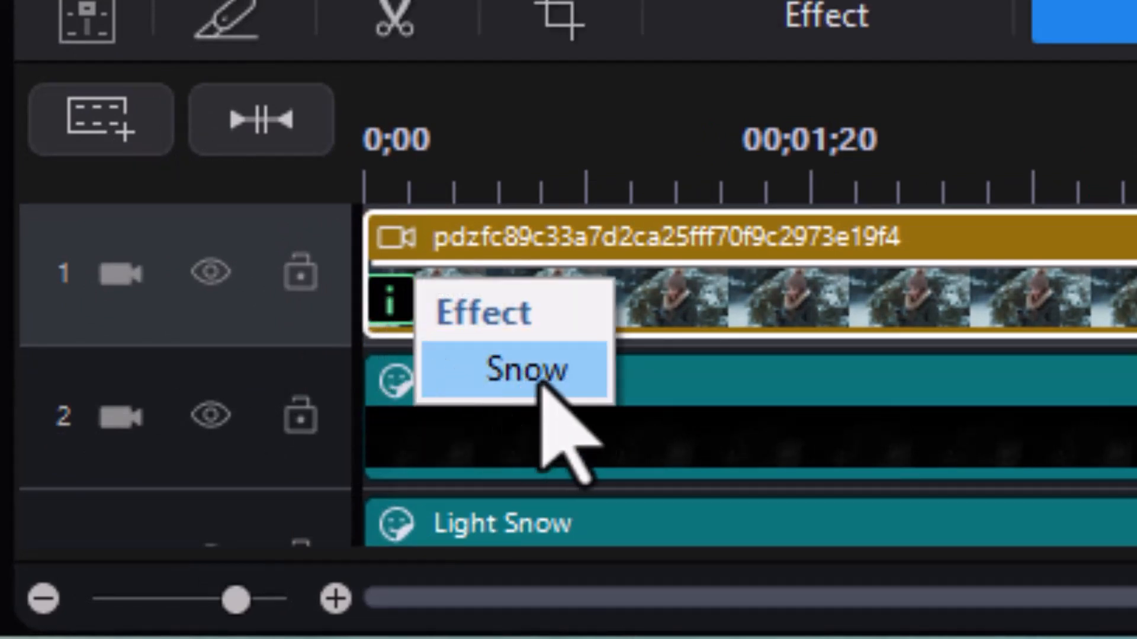
{"action": "left_click", "coordinate": [540, 384]}
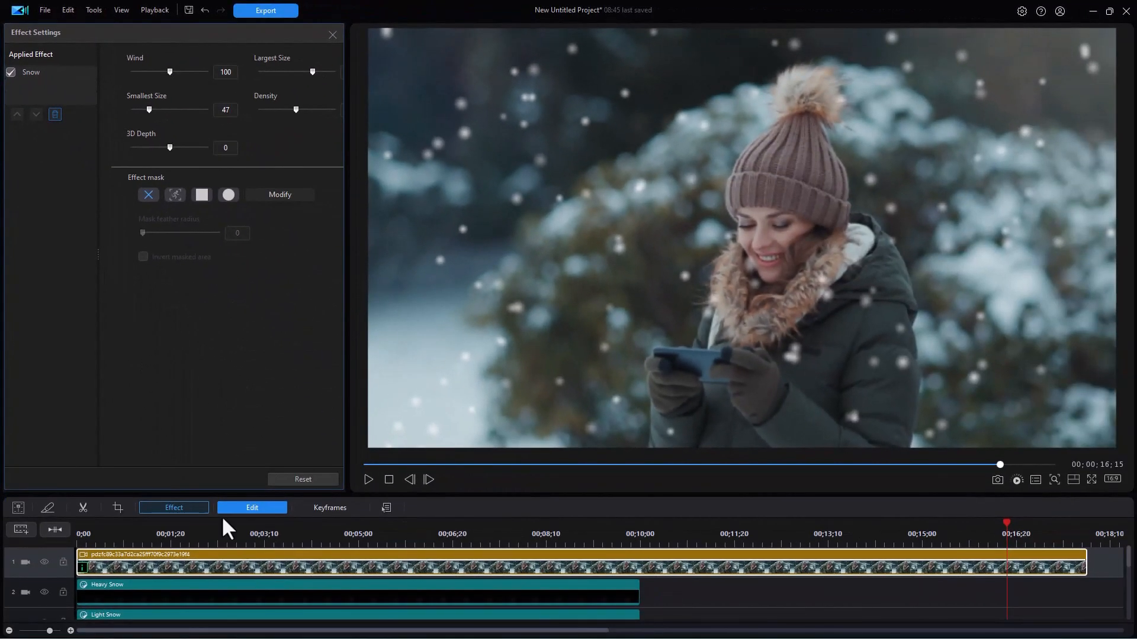
{"action": "left_click", "coordinate": [55, 114]}
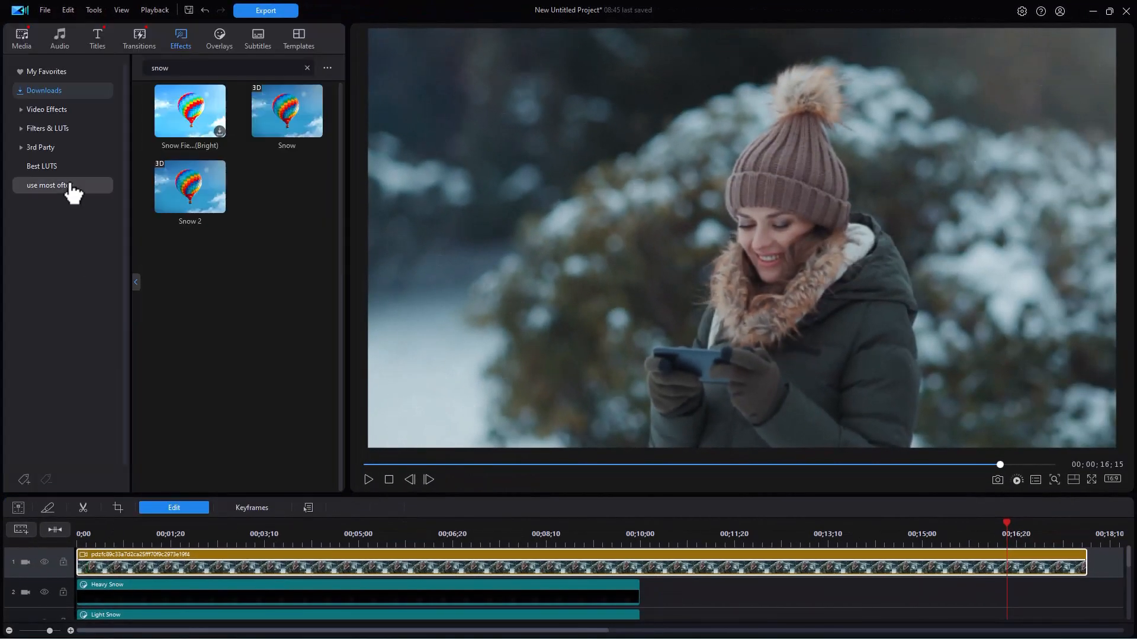
{"action": "left_click", "coordinate": [253, 566]}
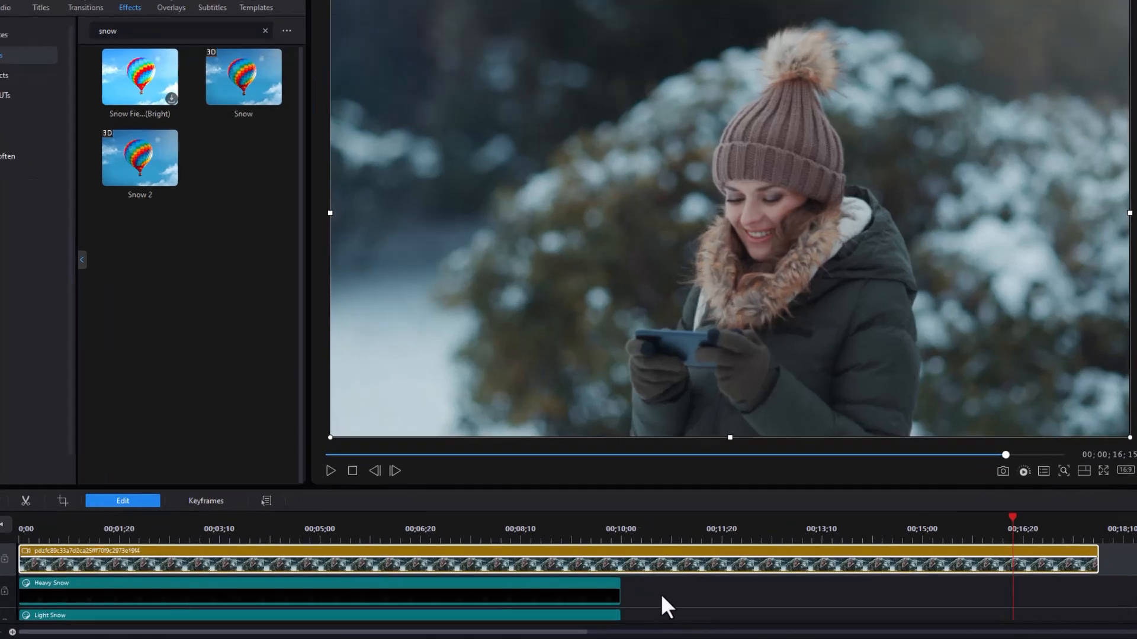
Add one effect track positioned below Track 1
{"action": "right_click", "coordinate": [676, 594]}
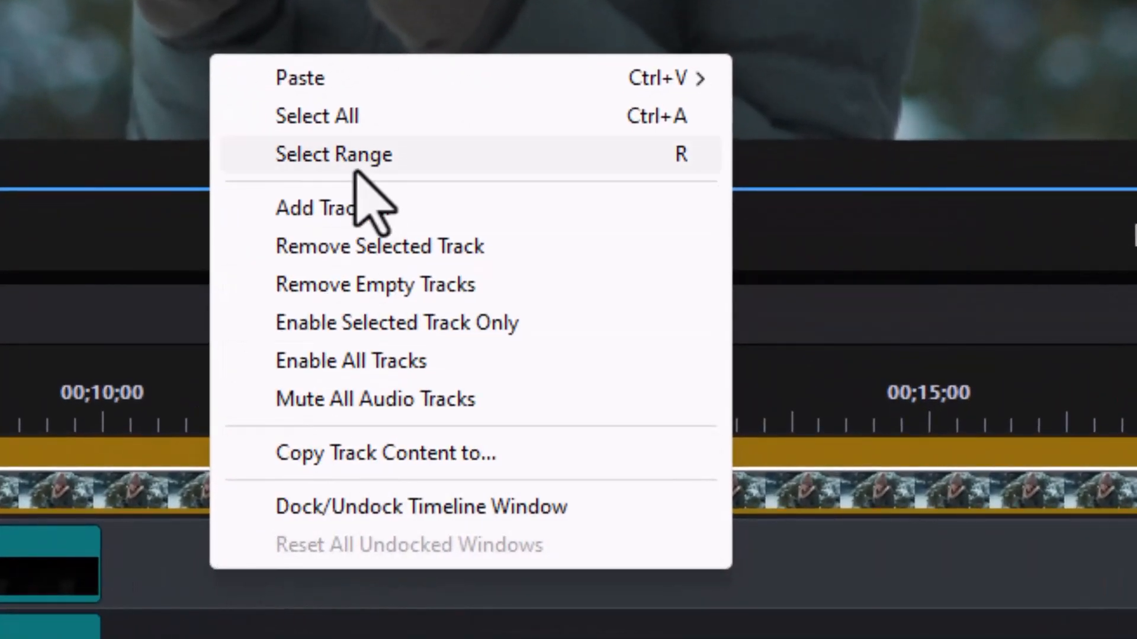
{"action": "left_click", "coordinate": [342, 218]}
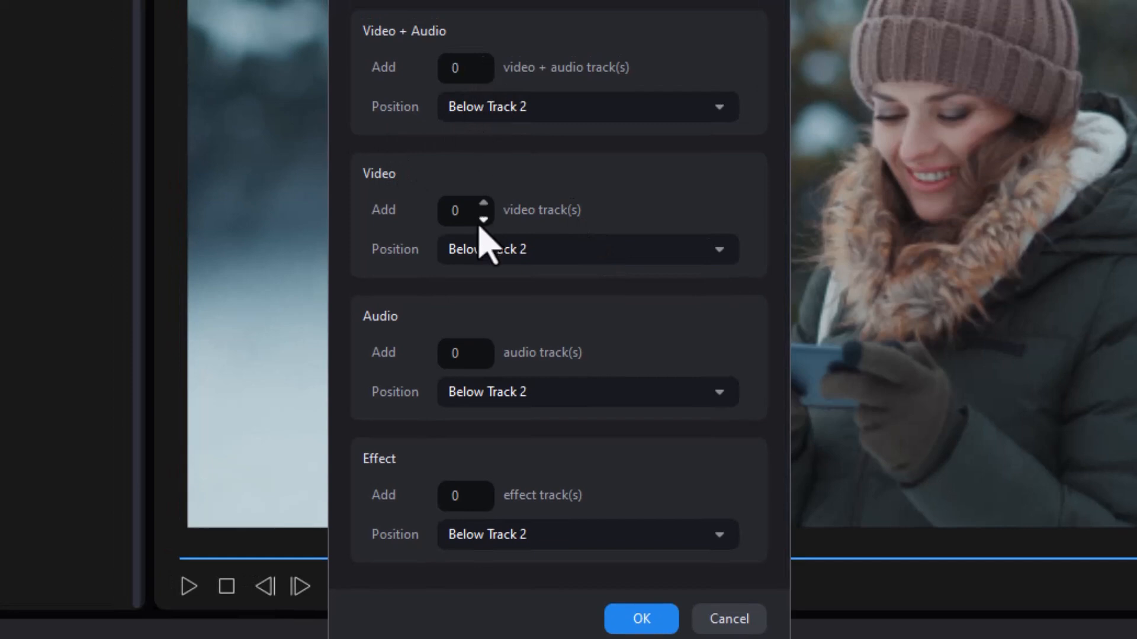
{"action": "left_click", "coordinate": [483, 489]}
{"action": "left_click", "coordinate": [722, 537]}
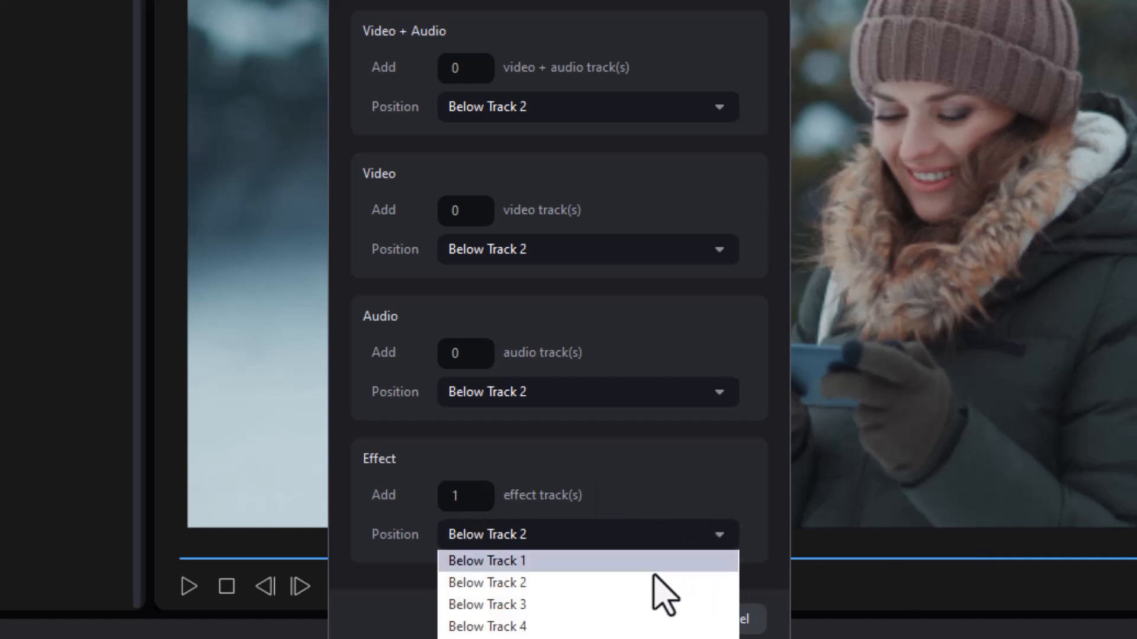
{"action": "left_click", "coordinate": [585, 551]}
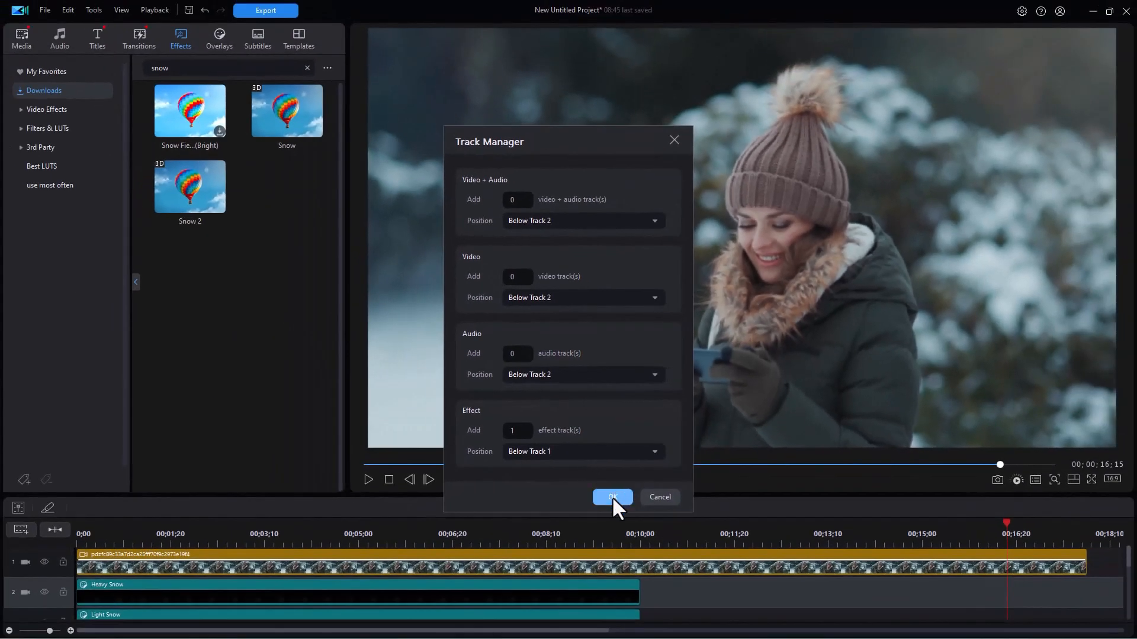
{"action": "left_click", "coordinate": [612, 496]}
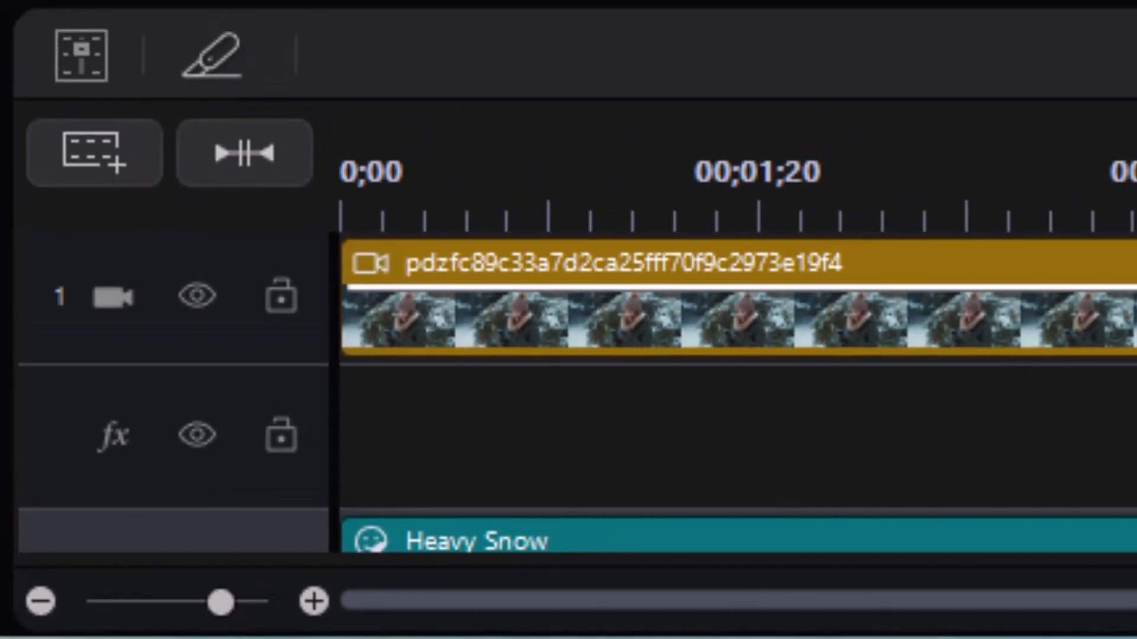
Place the 3D Snow effect on the effect track from about 12 to 16 seconds and play that section from 00;00;11;10
{"action": "left_click_drag", "start_coordinate": [286, 111], "coordinate": [760, 592]}
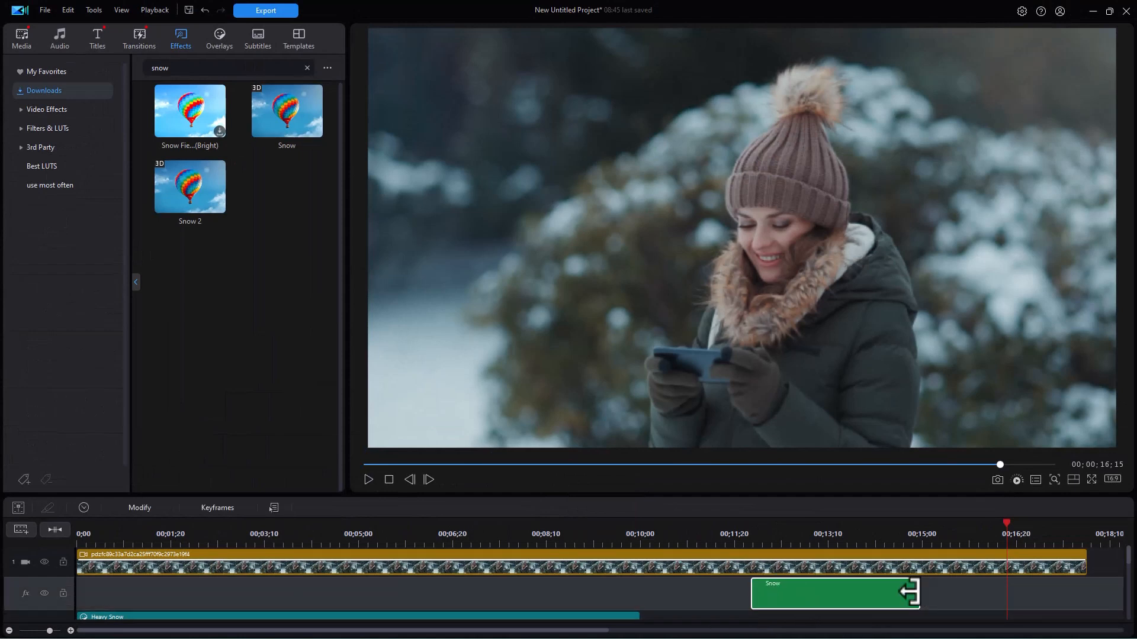
{"action": "left_click_drag", "start_coordinate": [919, 601], "coordinate": [875, 605]}
{"action": "left_click", "coordinate": [714, 527]}
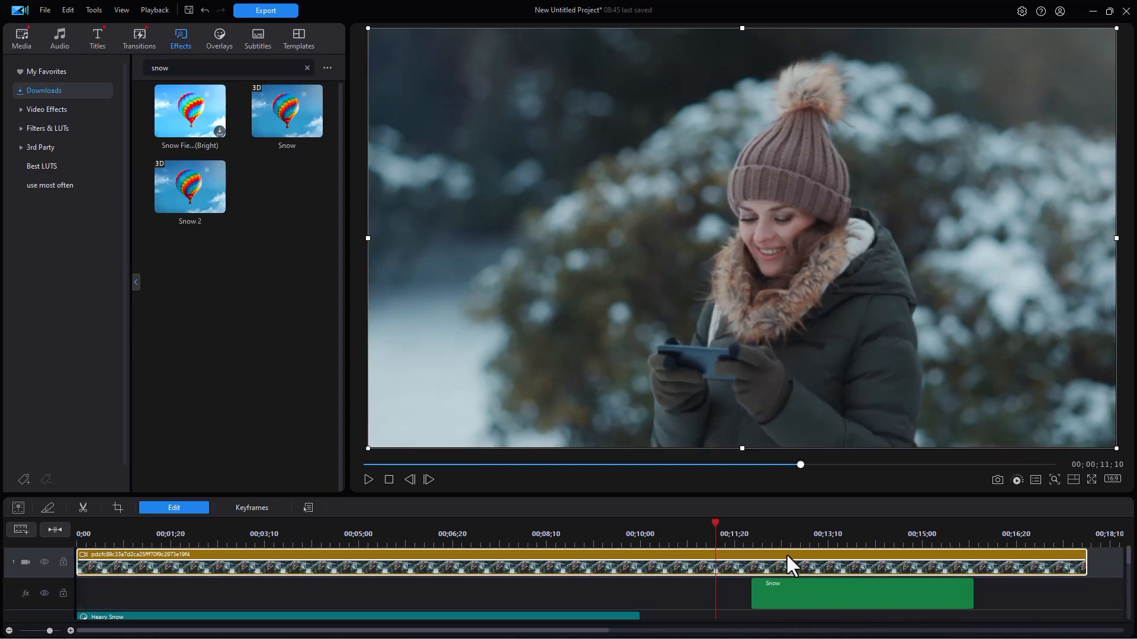
{"action": "key", "text": "space"}
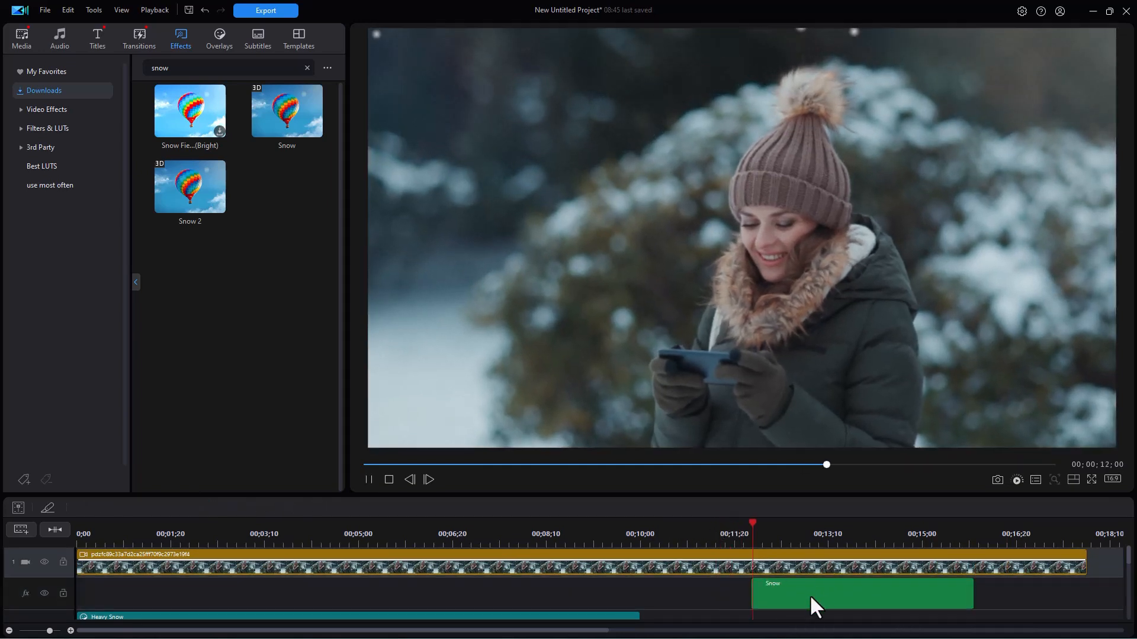
{"action": "key", "text": "space"}
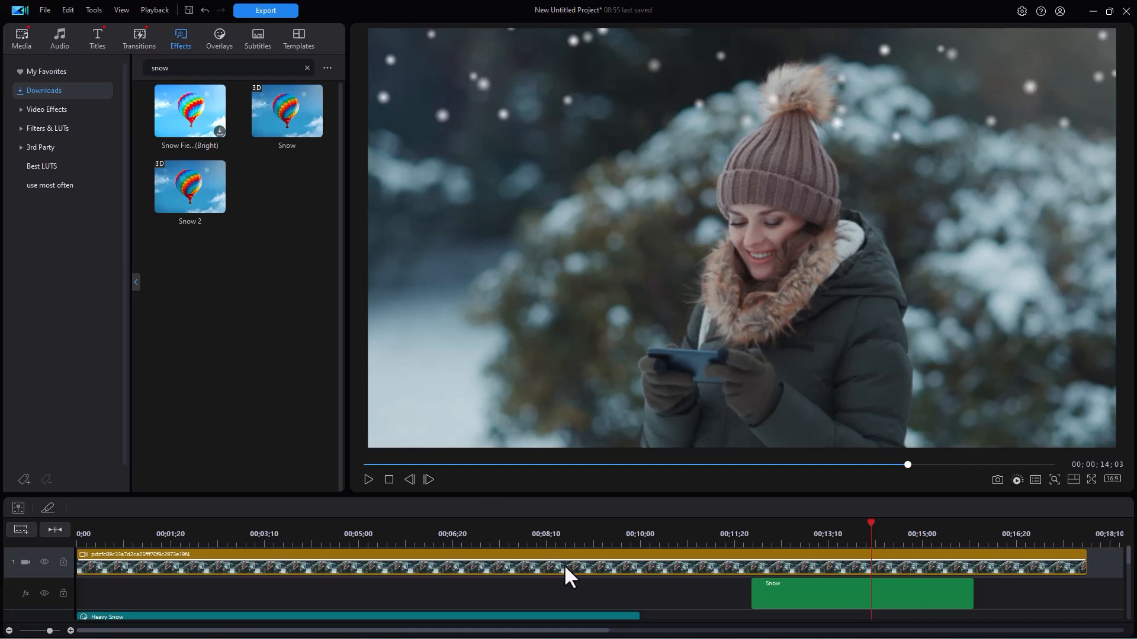
Move the Snow effect to the start of the effect track and extend its end to 00;00;10;00
{"action": "left_click_drag", "start_coordinate": [787, 592], "coordinate": [110, 607]}
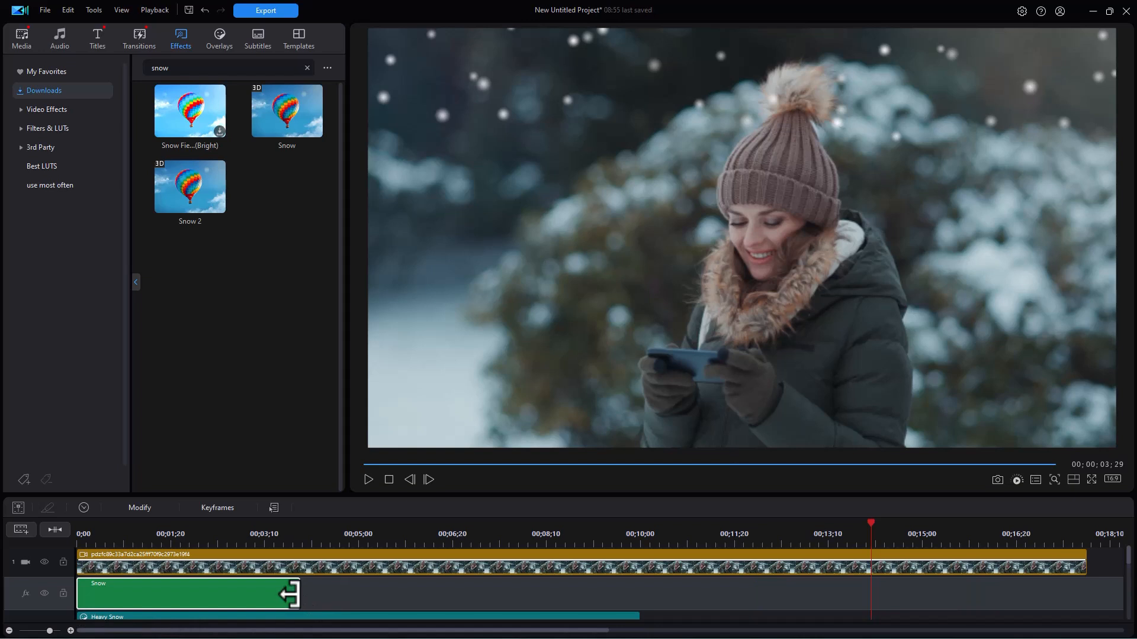
{"action": "left_click_drag", "start_coordinate": [296, 595], "coordinate": [639, 597]}
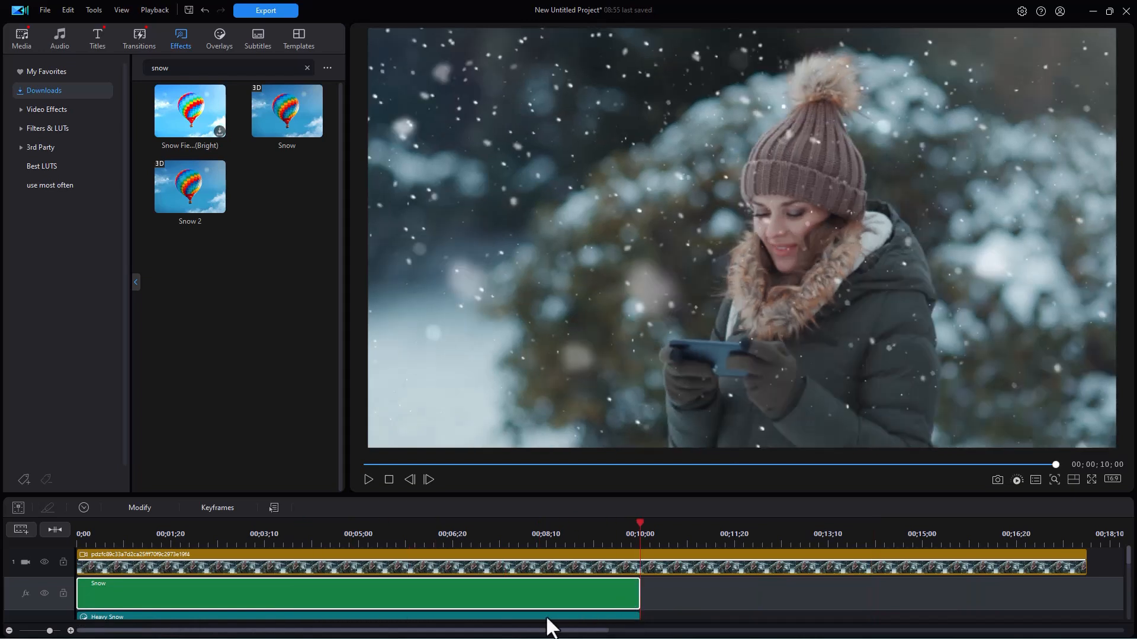
Play the video from near the start with the Snow effect and overlays combined, and jump back to 00;00;05;29
{"action": "left_click", "coordinate": [83, 528]}
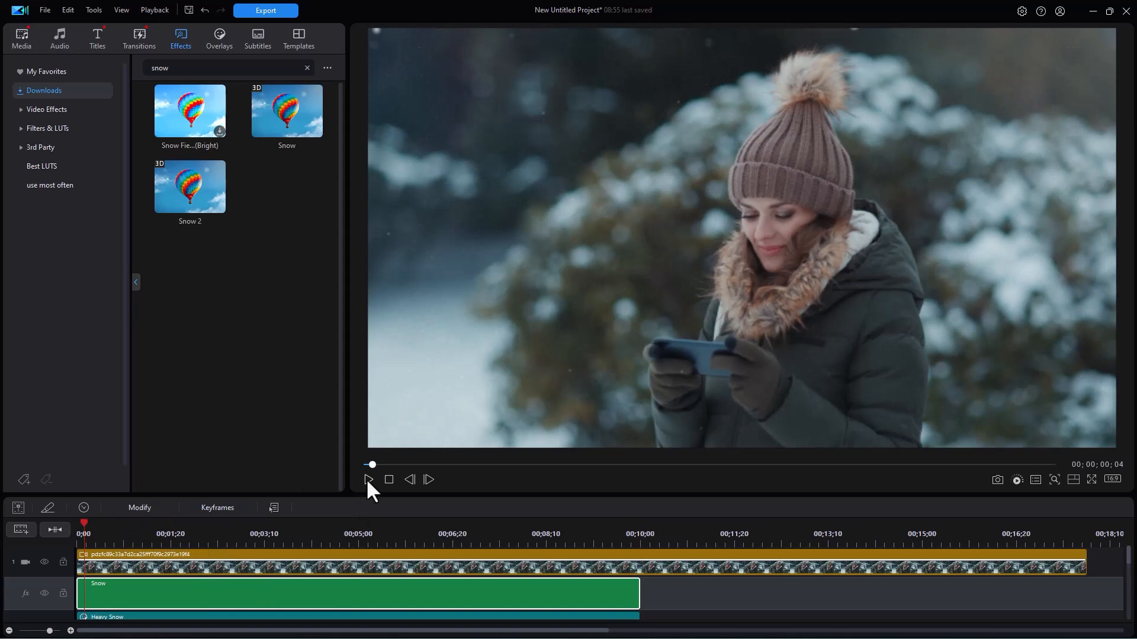
{"action": "left_click", "coordinate": [368, 480]}
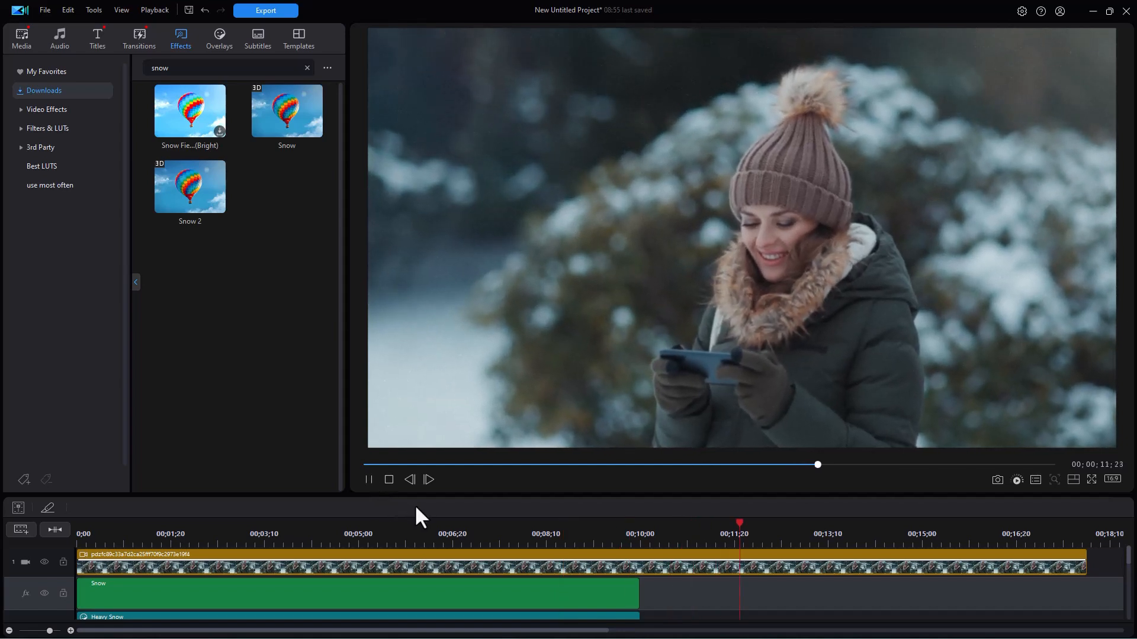
{"action": "left_click", "coordinate": [412, 534]}
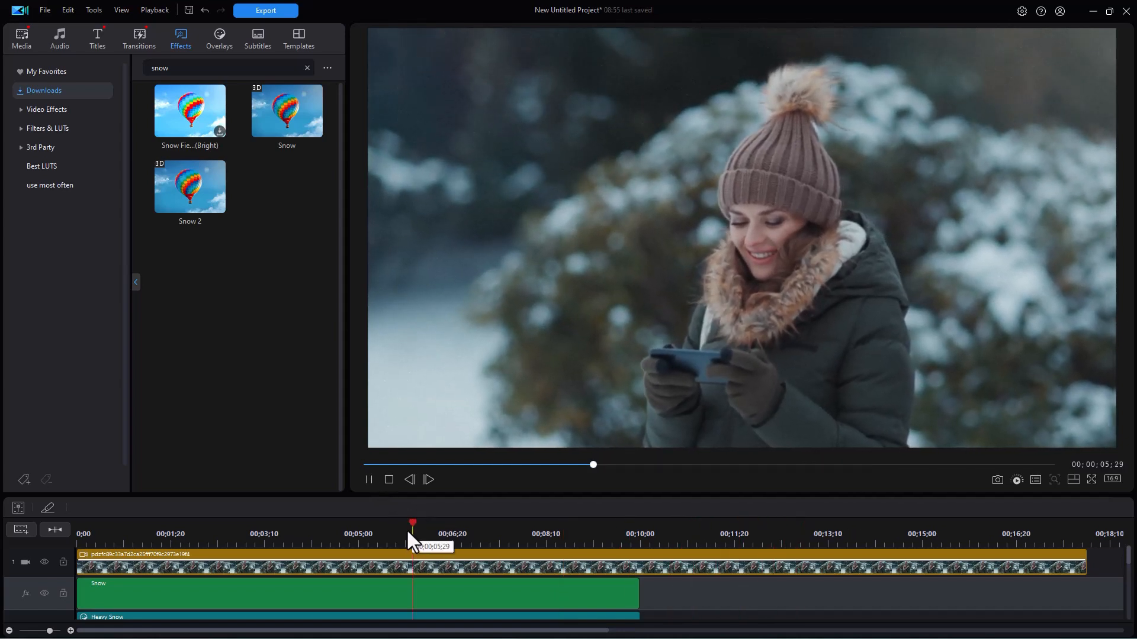